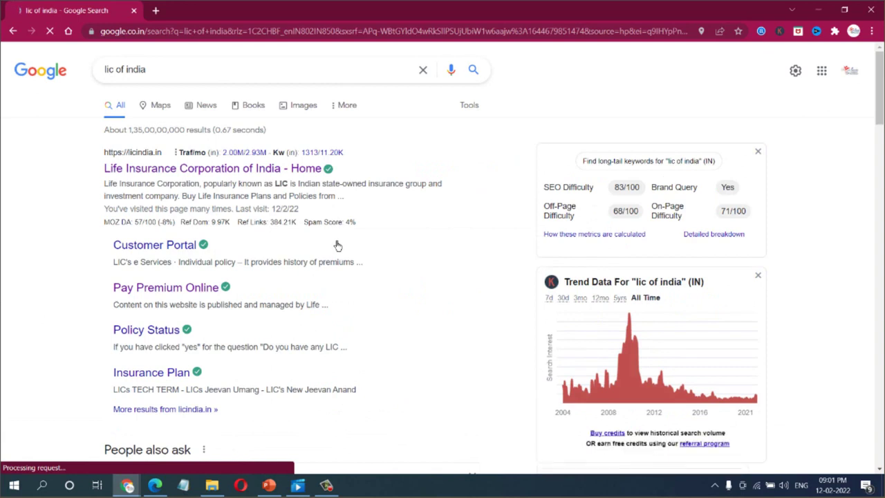
# Open the 'Life Insurance Corporation of India - Home' result from the lic of india search.
pyautogui.click(195, 173)
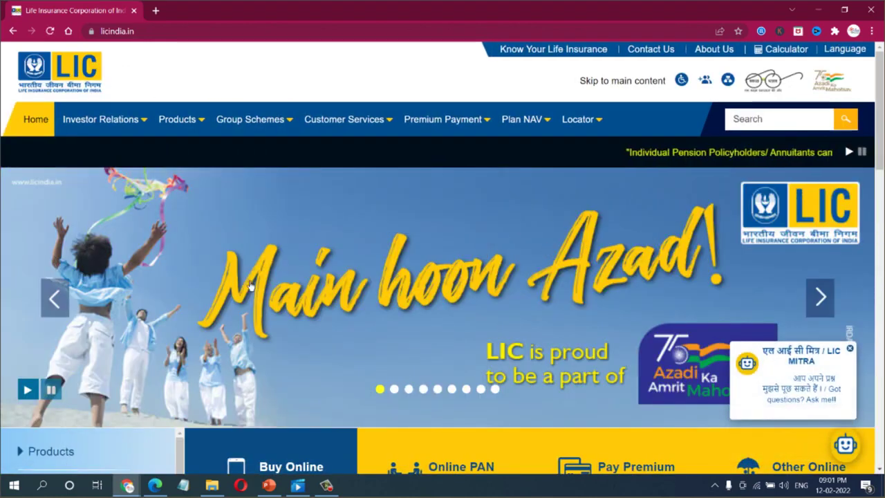
# Open the Online eNACH (eMandate) form from the Other Online Services list.
pyautogui.scroll(-5, 112, 230)
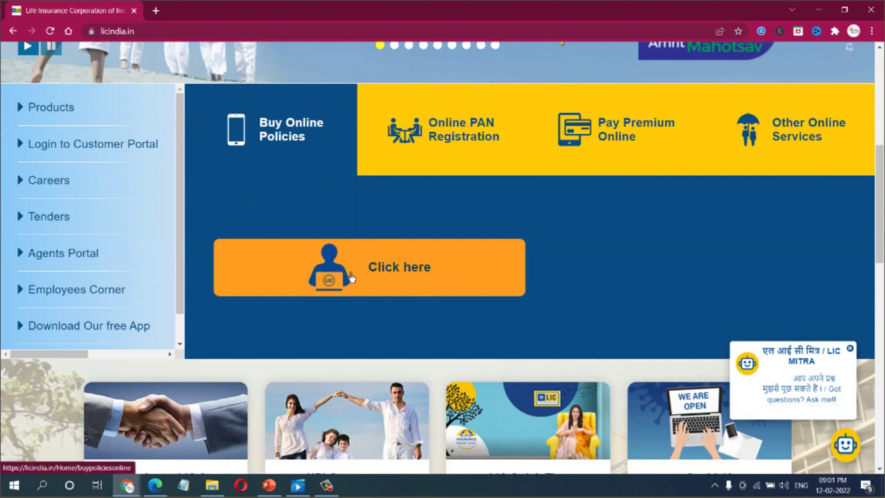
pyautogui.click(427, 135)
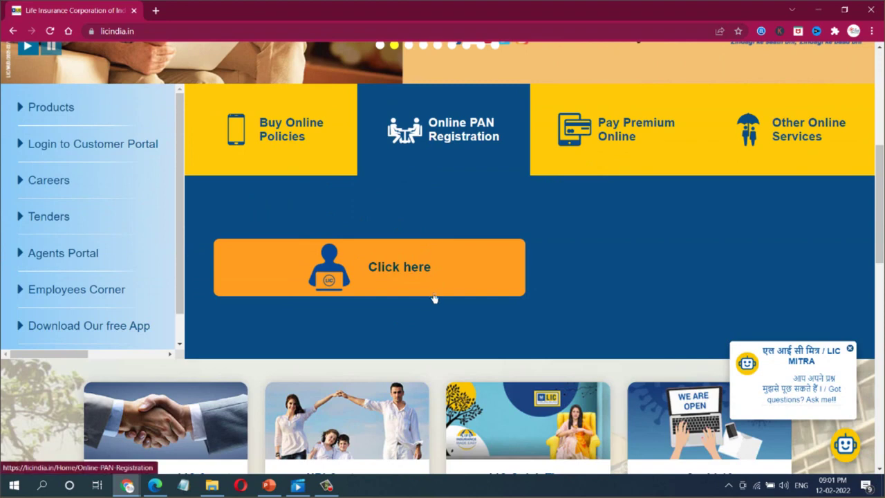
pyautogui.click(583, 160)
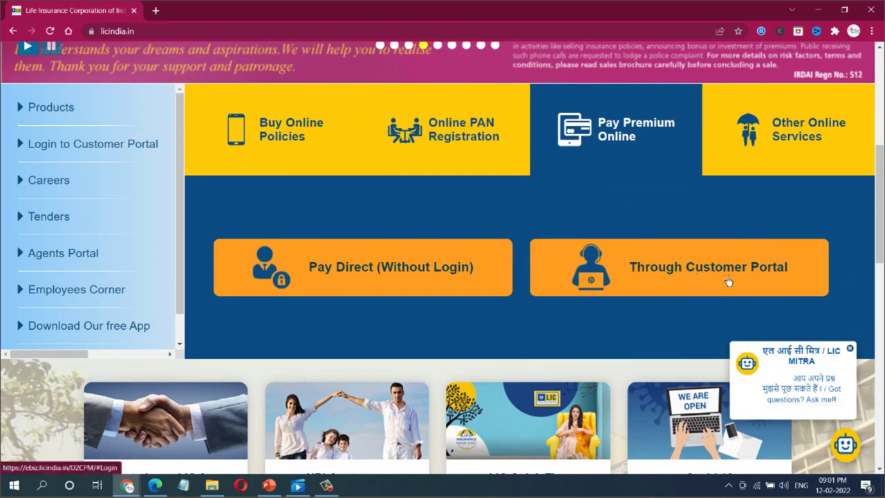
pyautogui.click(799, 142)
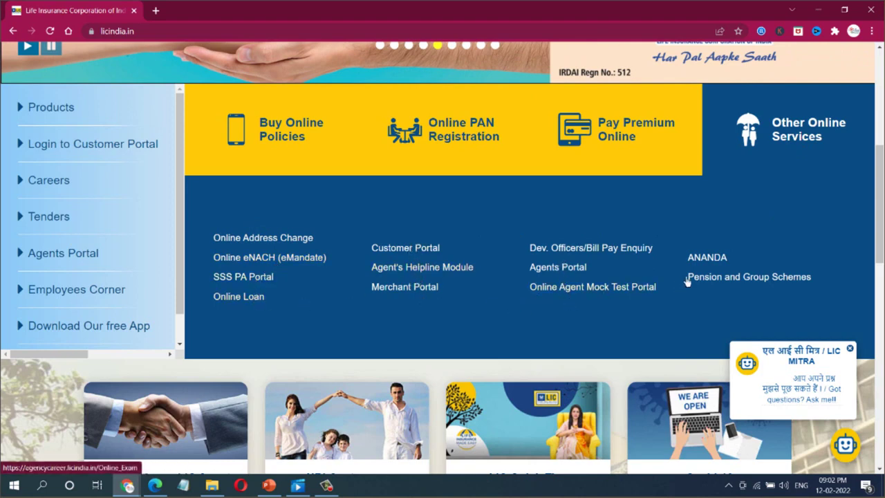
pyautogui.click(291, 266)
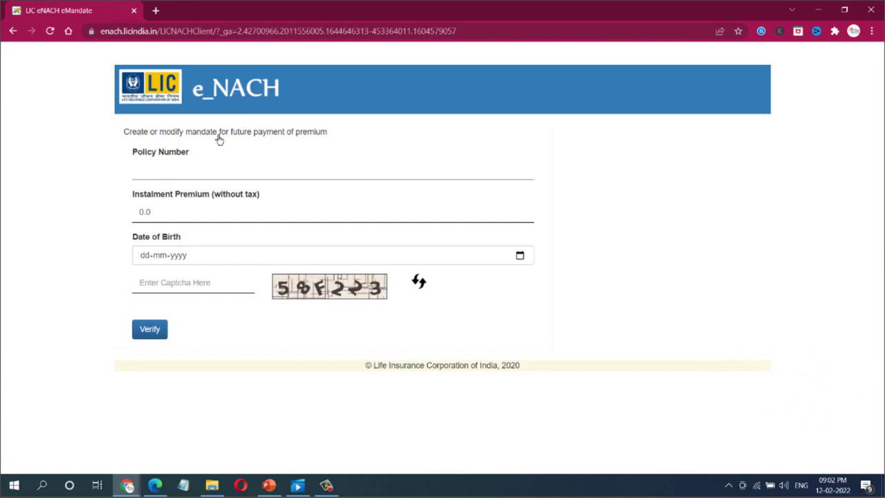
# Enter the policy number and an instalment premium of 1155, re-entering it after the warning.
pyautogui.click(259, 177)
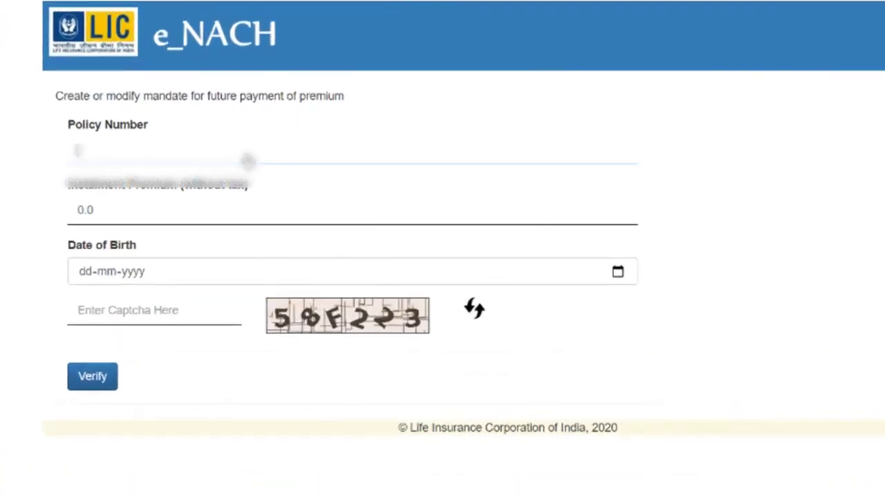
pyautogui.write('12345')
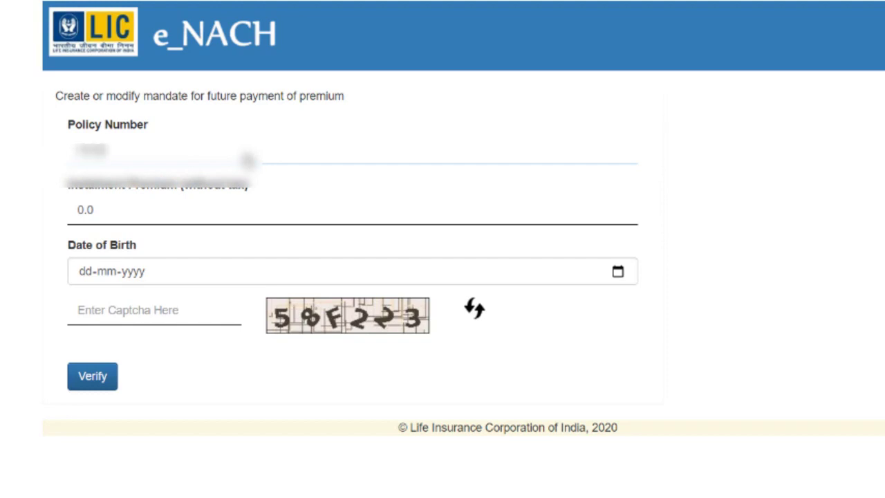
pyautogui.write('6789')
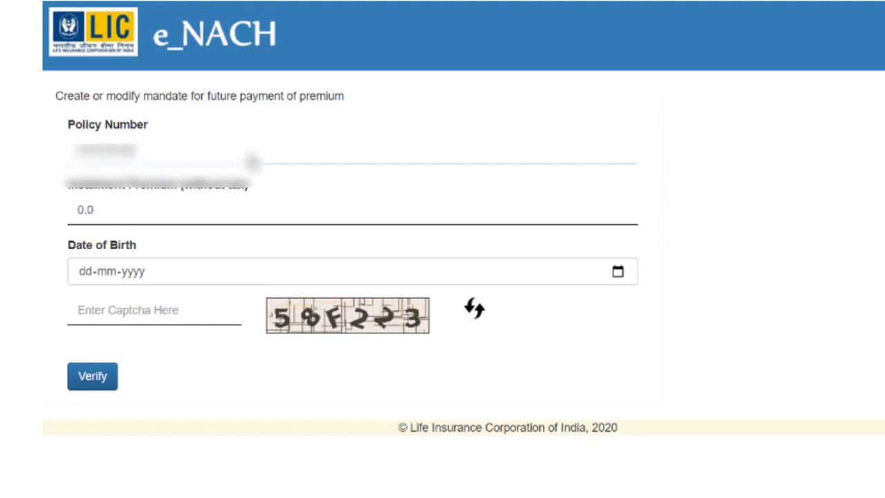
pyautogui.press('Tab')
pyautogui.write('1155')
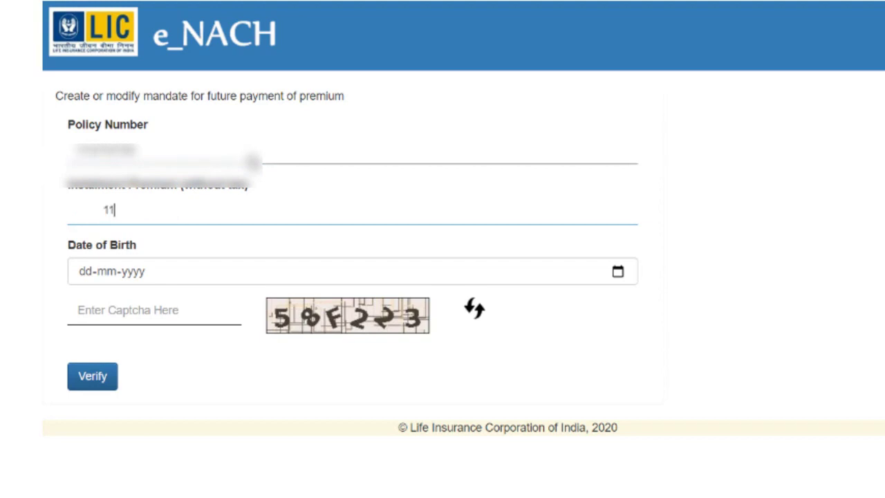
pyautogui.press('Tab')
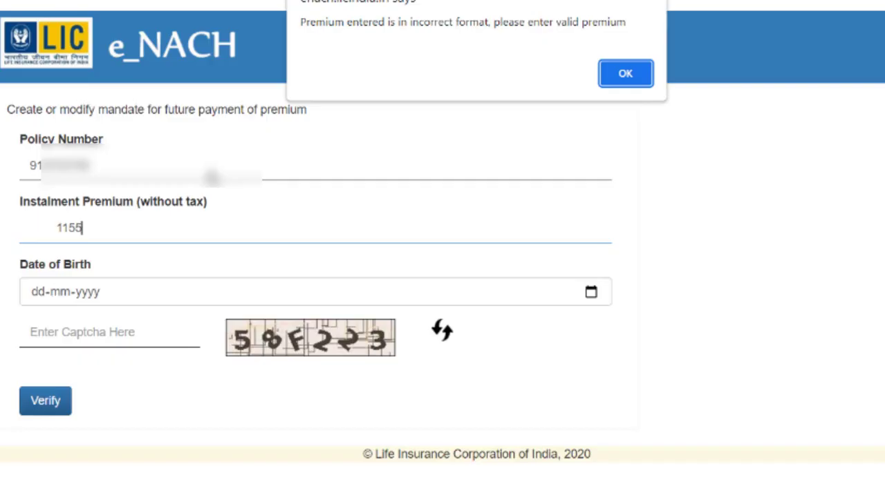
pyautogui.click(631, 77)
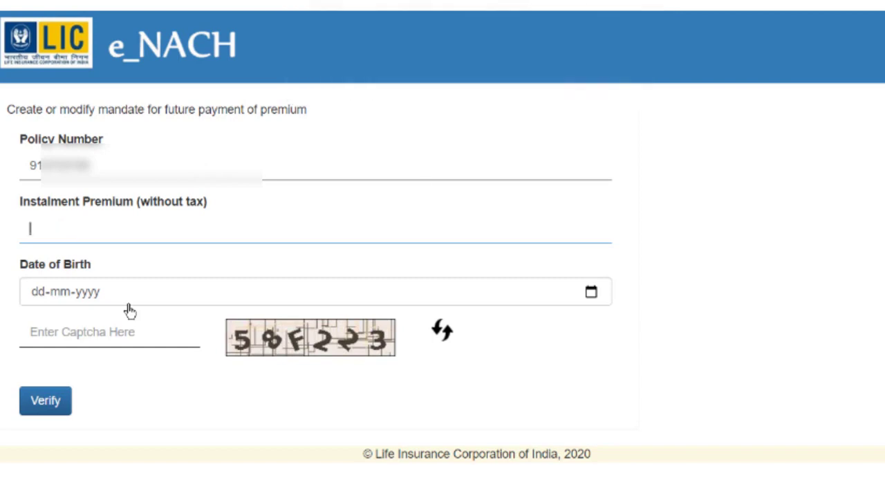
pyautogui.write('1155')
# Fill in the policyholder's date of birth and the captcha code.
pyautogui.click(200, 295)
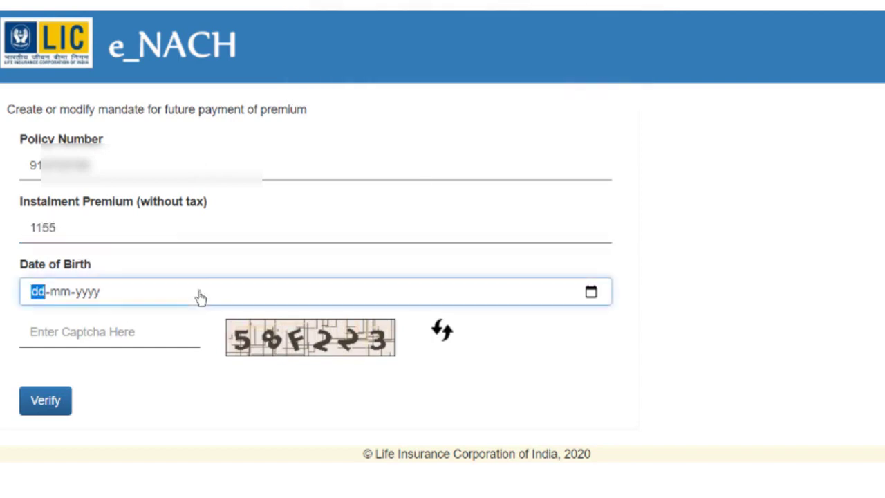
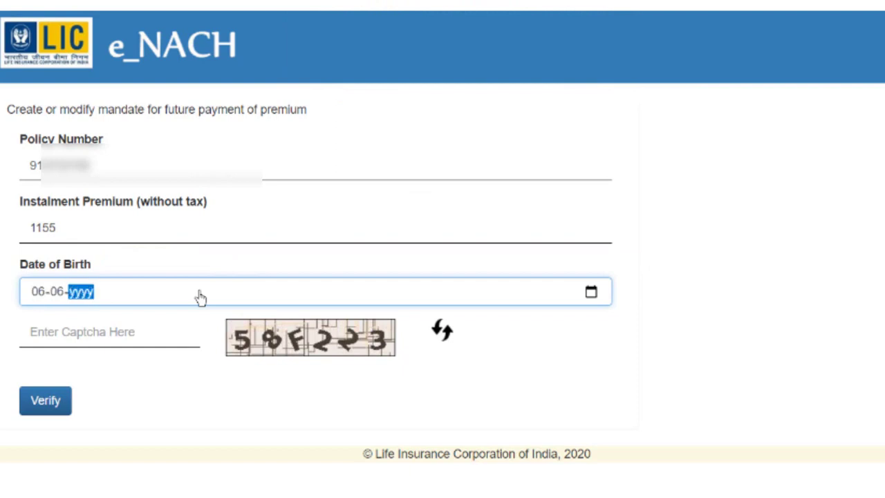
pyautogui.click(140, 334)
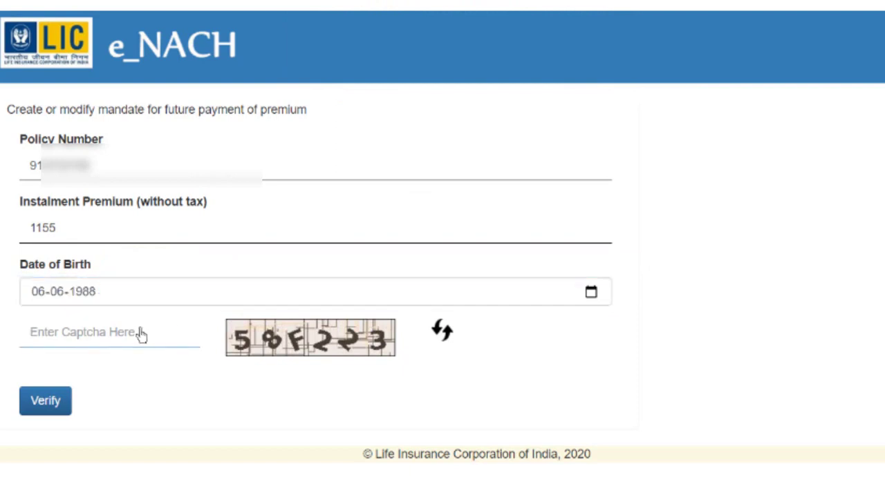
pyautogui.write('58F22')
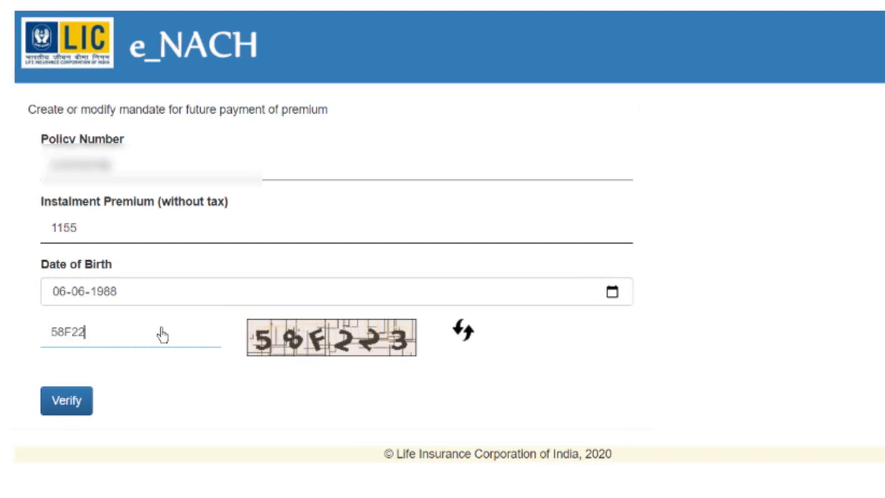
pyautogui.write('3')
# Verify the policy details and highlight conditions 1 to 3 of the e-NACH registration terms.
pyautogui.click(66, 401)
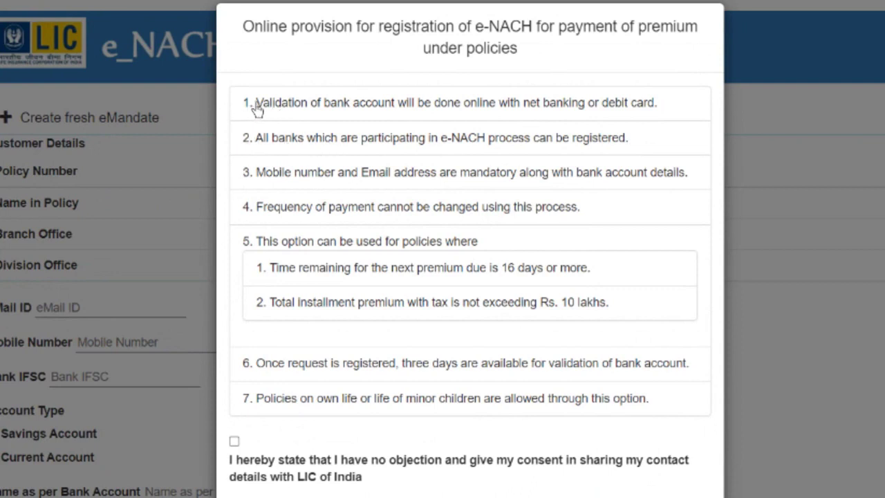
pyautogui.moveTo(255, 107); pyautogui.dragTo(658, 93)
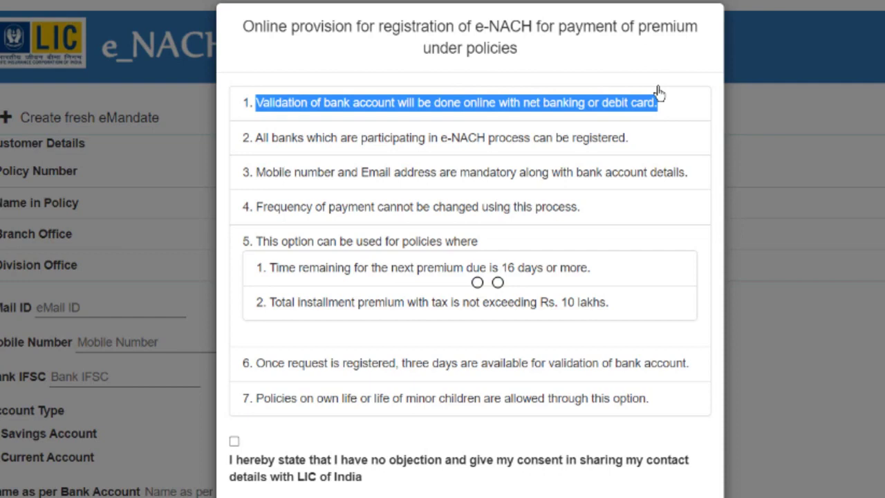
pyautogui.moveTo(256, 137); pyautogui.dragTo(525, 142)
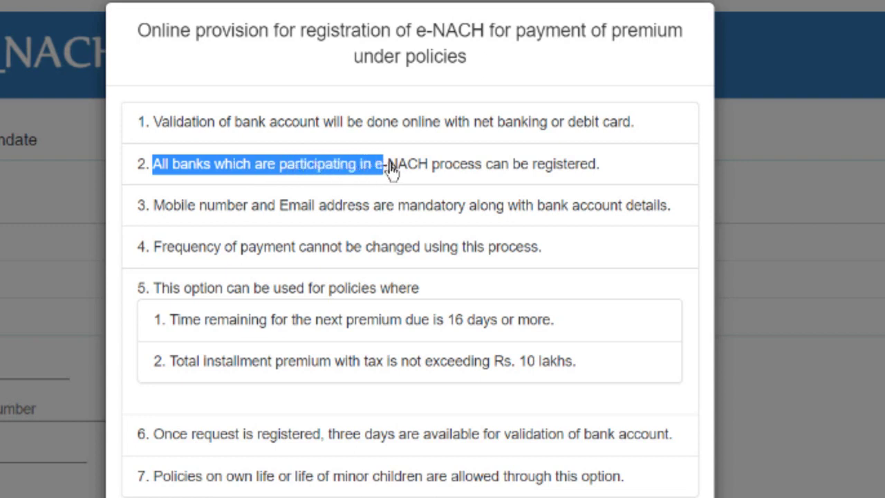
pyautogui.moveTo(476, 169); pyautogui.dragTo(607, 170)
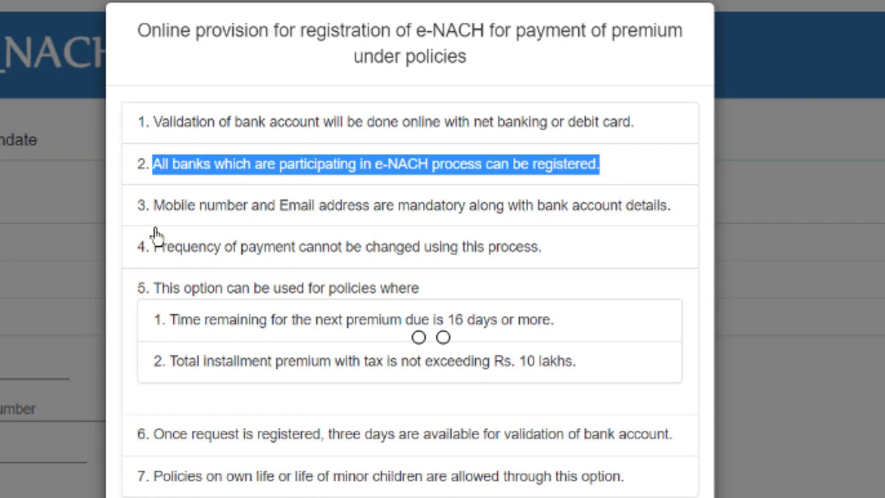
pyautogui.moveTo(154, 206); pyautogui.dragTo(676, 207)
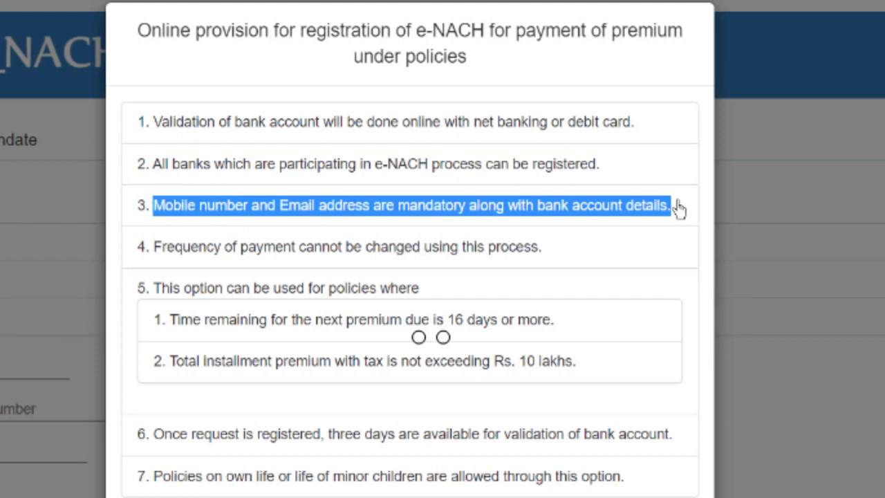
pyautogui.moveTo(154, 247); pyautogui.dragTo(554, 253)
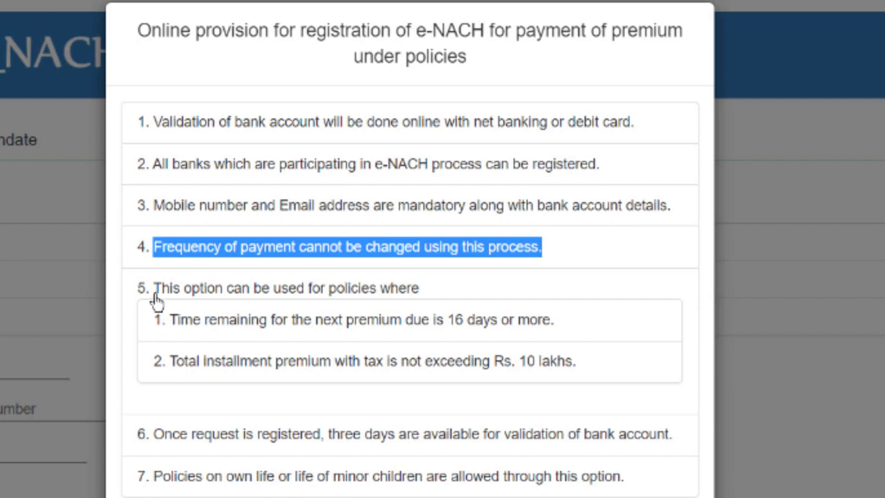
pyautogui.click(175, 333)
pyautogui.moveTo(175, 333); pyautogui.dragTo(560, 332)
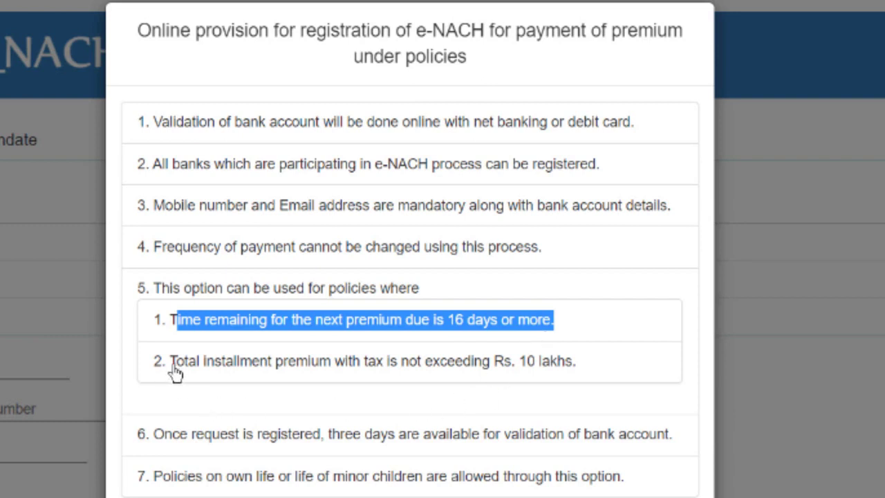
pyautogui.moveTo(174, 361); pyautogui.dragTo(585, 373)
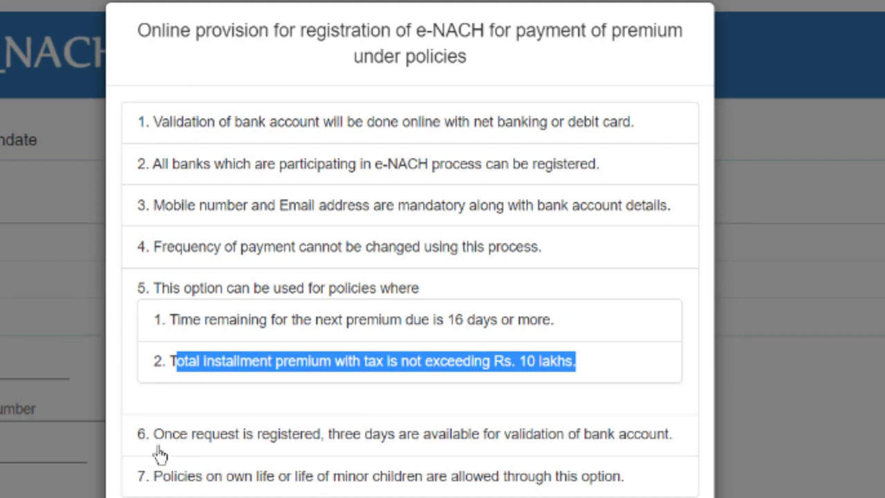
pyautogui.moveTo(154, 437); pyautogui.dragTo(677, 446)
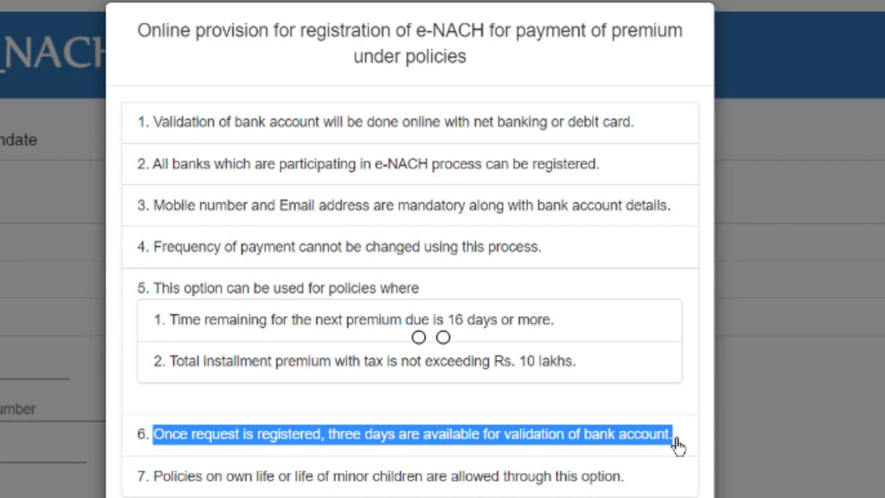
pyautogui.click(152, 483)
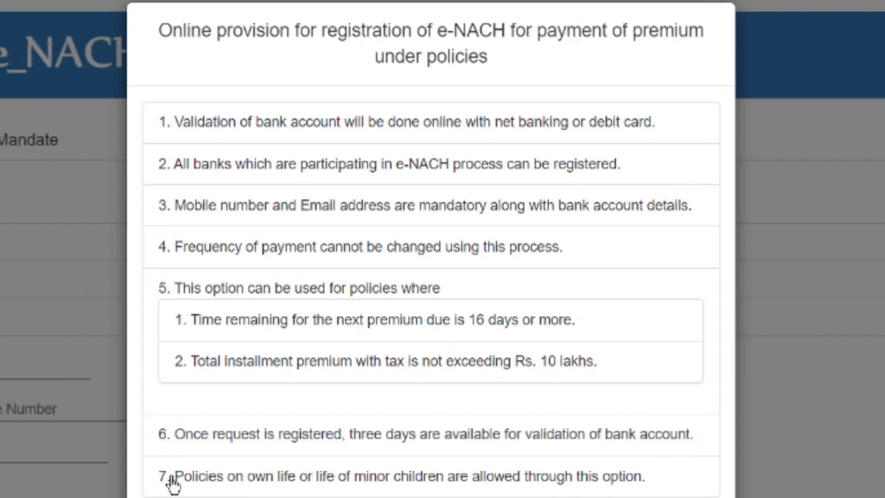
pyautogui.moveTo(172, 483); pyautogui.dragTo(662, 483)
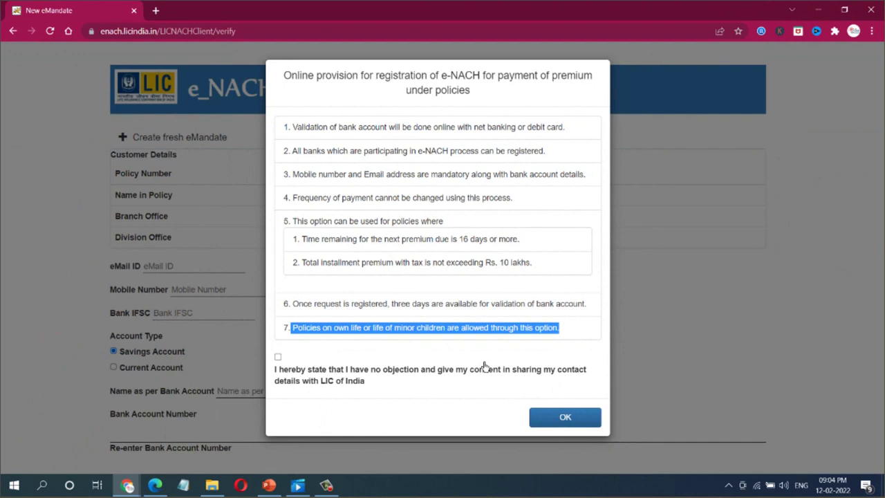
# Consent to sharing contact details, accept the terms, and enter the e-mail ID.
pyautogui.click(278, 359)
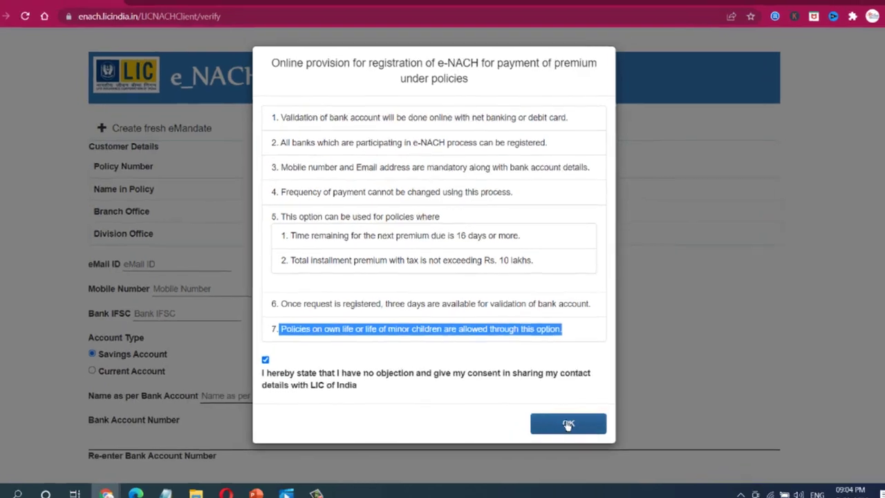
pyautogui.click(565, 419)
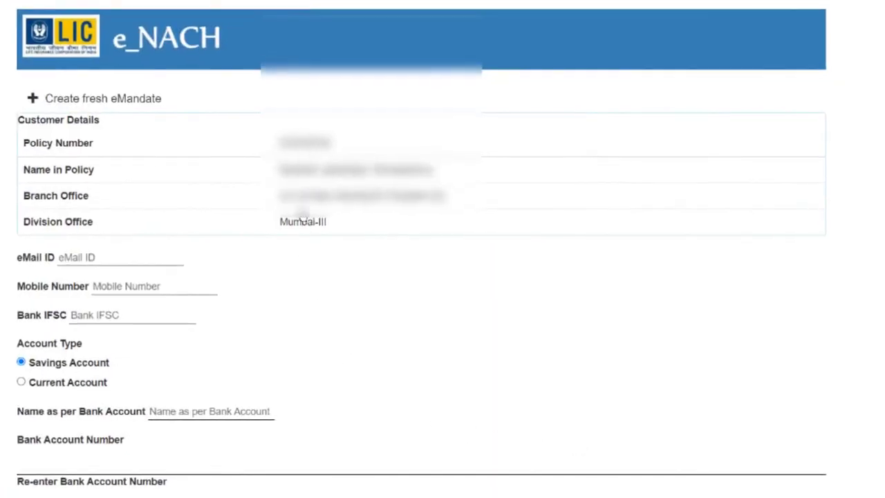
pyautogui.click(112, 261)
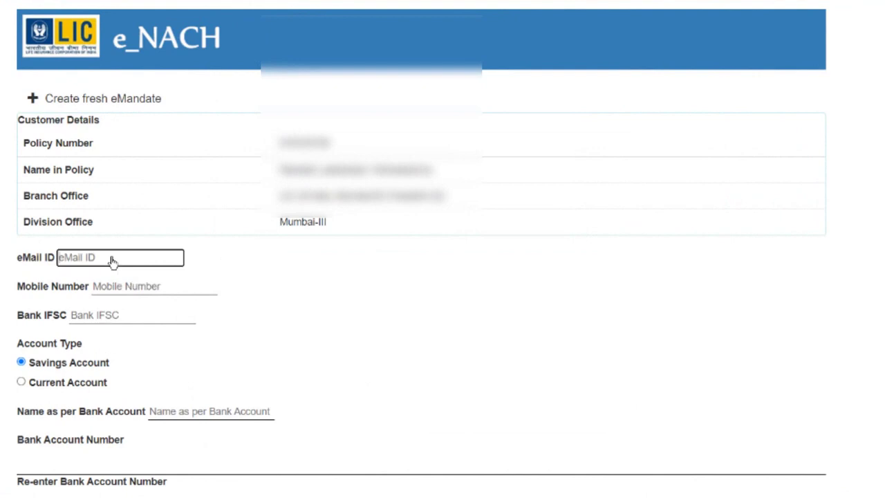
pyautogui.write('vishwal...')
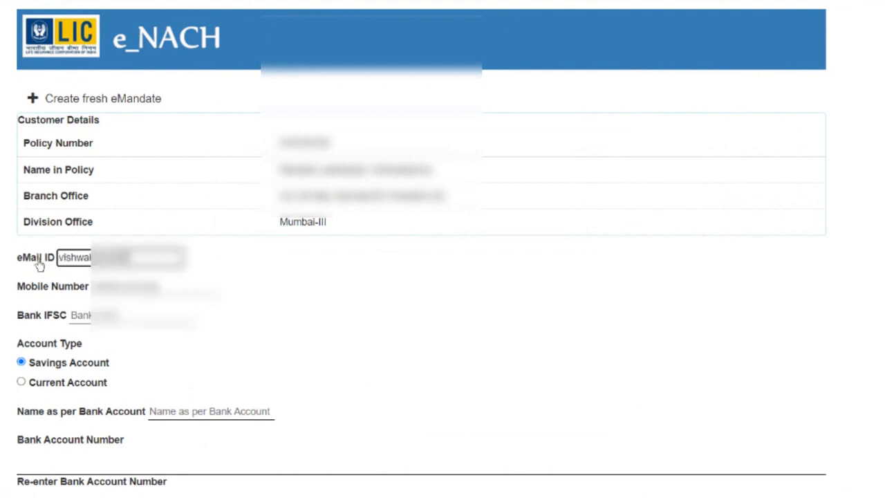
pyautogui.write('......')
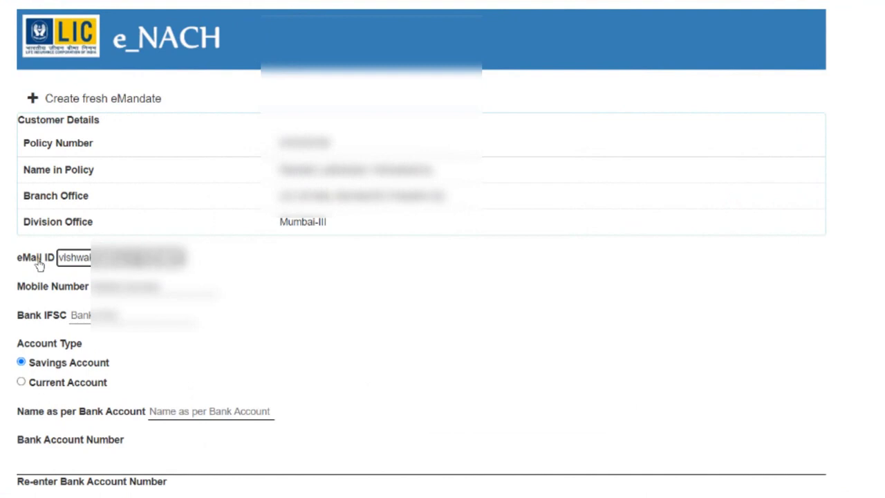
# Enter the mobile number and a Union Bank (UBIN) IFSC code to show the branch details.
pyautogui.click(113, 289)
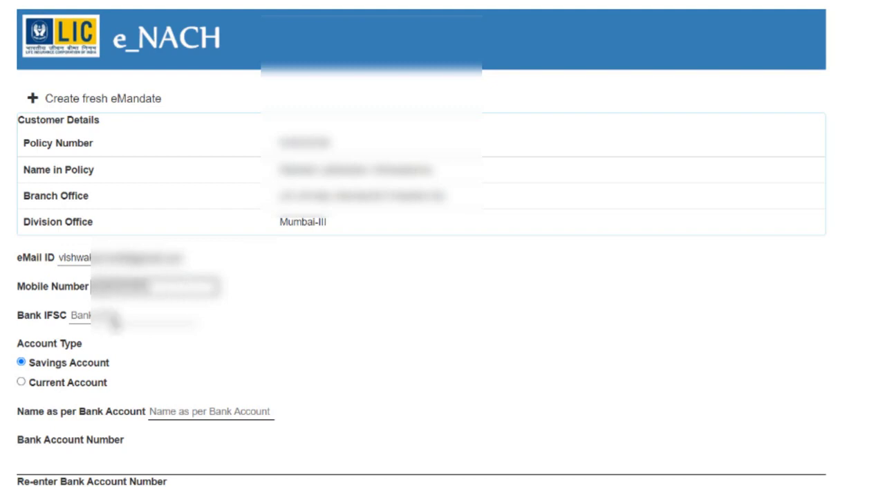
pyautogui.click(114, 318)
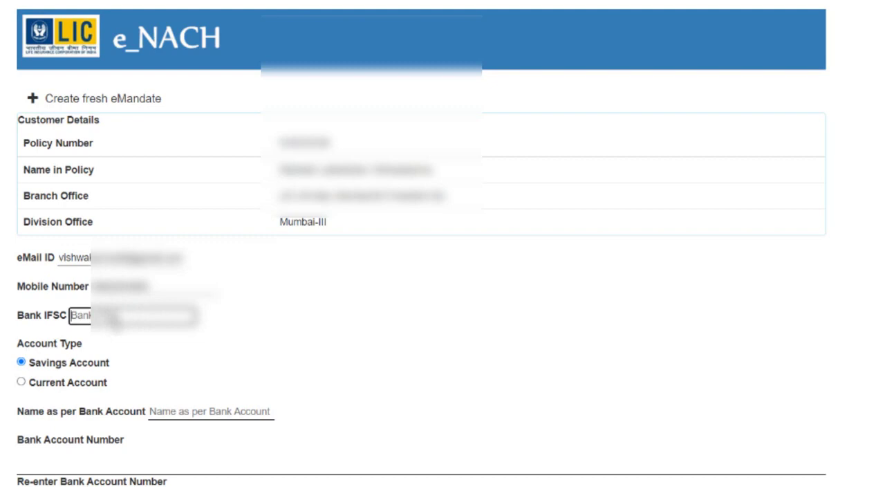
pyautogui.write('UBIN')
pyautogui.moveTo(121, 317); pyautogui.dragTo(72, 344)
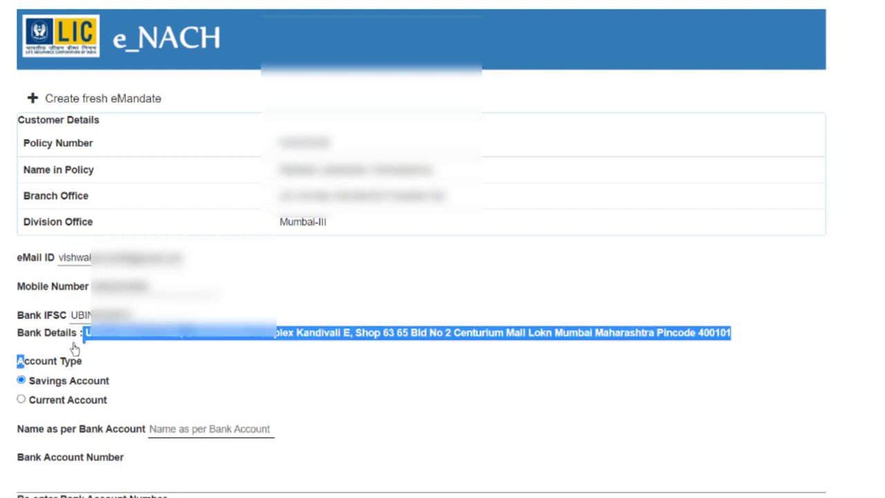
pyautogui.click(149, 358)
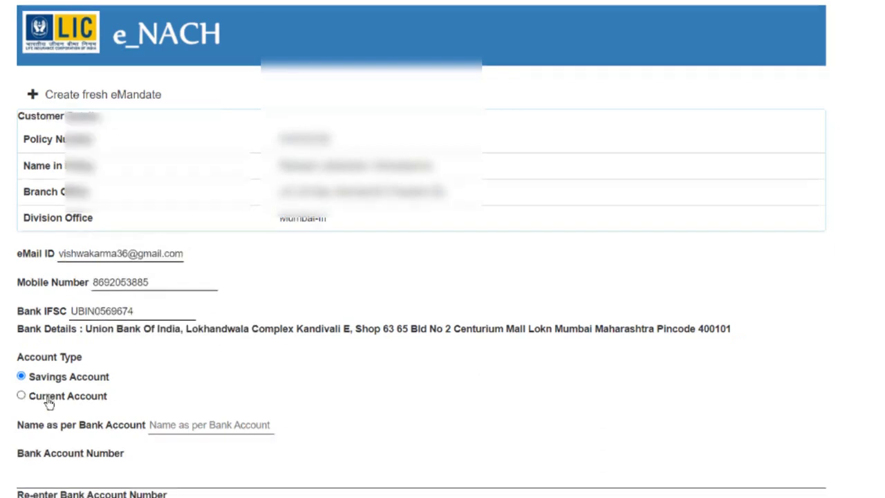
# Enter the account holder's name and bank account number, then start re-entering the account number.
pyautogui.scroll(-2, 41, 401)
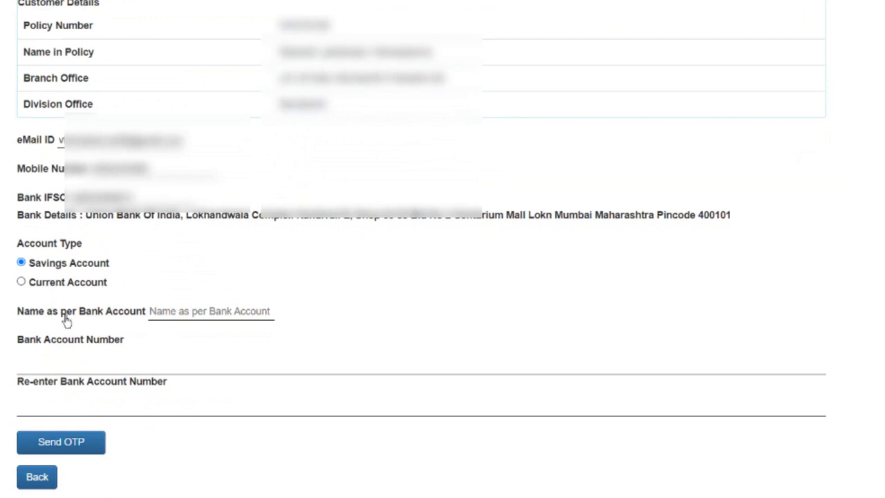
pyautogui.click(213, 316)
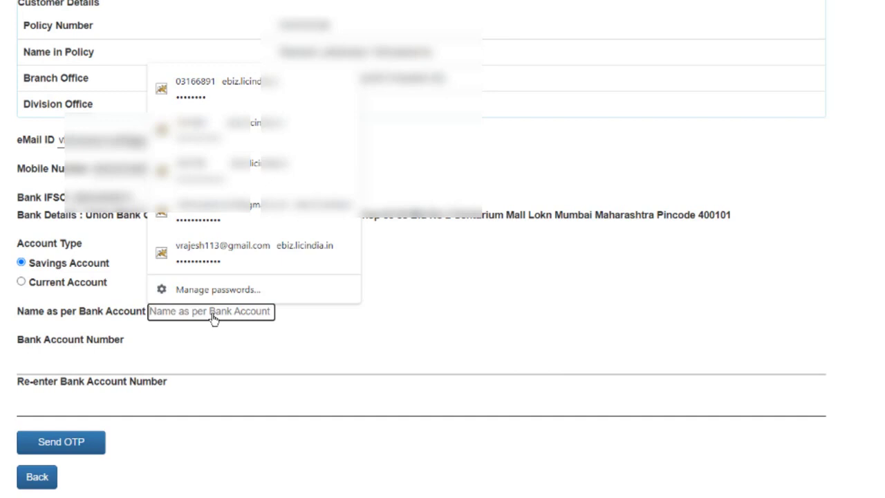
pyautogui.write('rAMES')
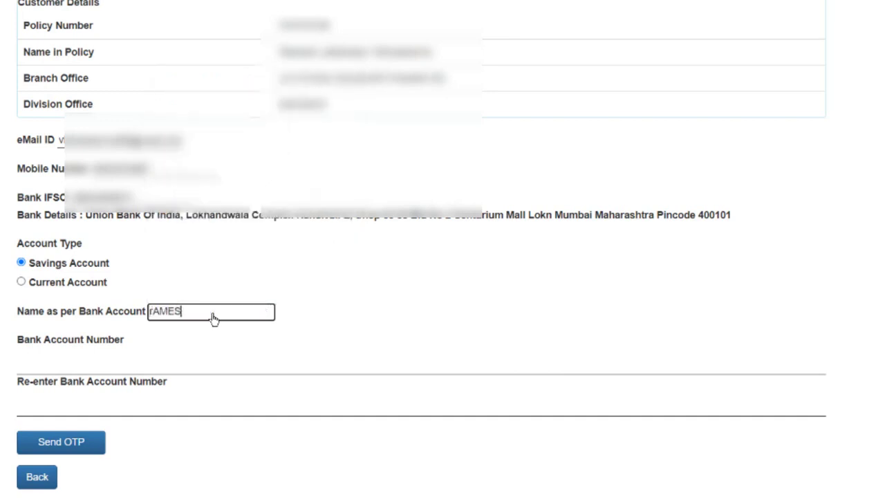
pyautogui.press('BackSpace')
pyautogui.press('BackSpace')
pyautogui.press('BackSpace')
pyautogui.press('BackSpace')
pyautogui.press('BackSpace')
pyautogui.hotkey('ctrl', 'v')
pyautogui.click(123, 363)
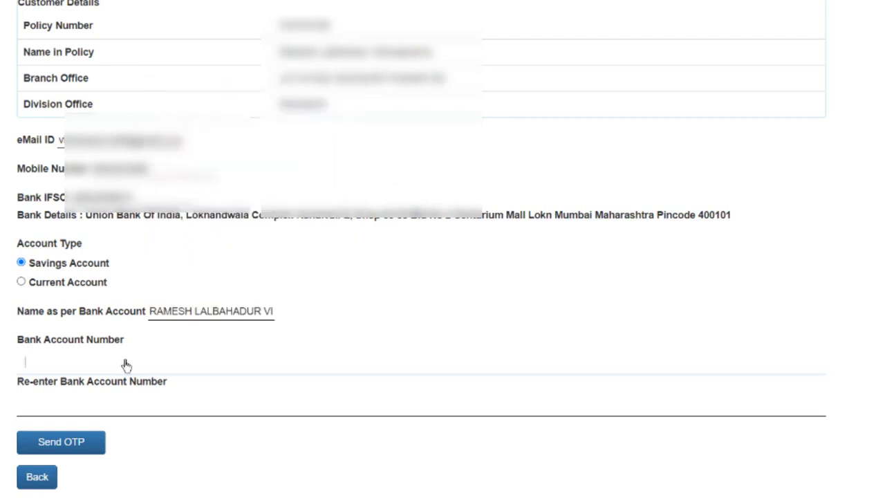
pyautogui.write('12345678901234')
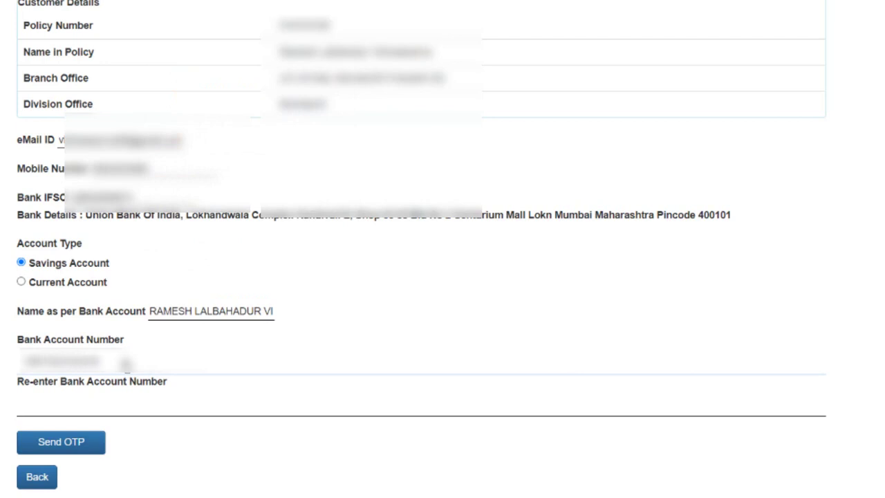
pyautogui.write('56')
pyautogui.click(25, 403)
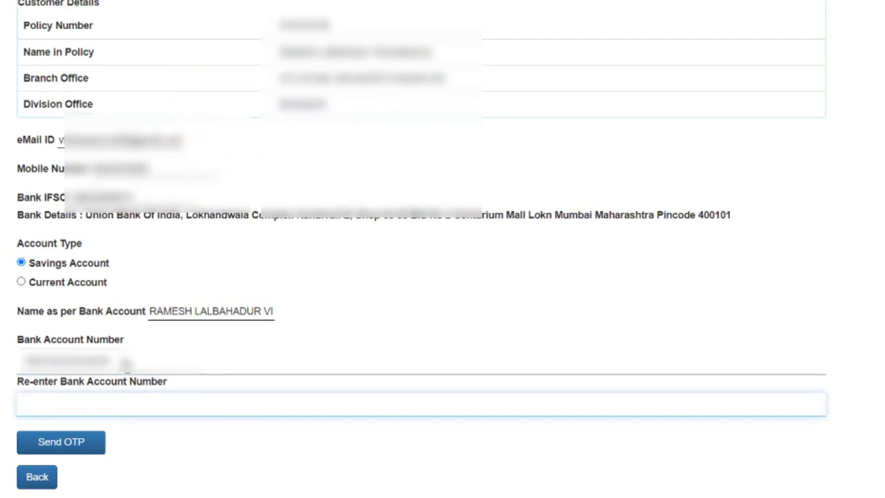
pyautogui.write('12345678901234')
# Request an OTP, enter the received OTP in Confirm OTP, and proceed.
pyautogui.click(80, 450)
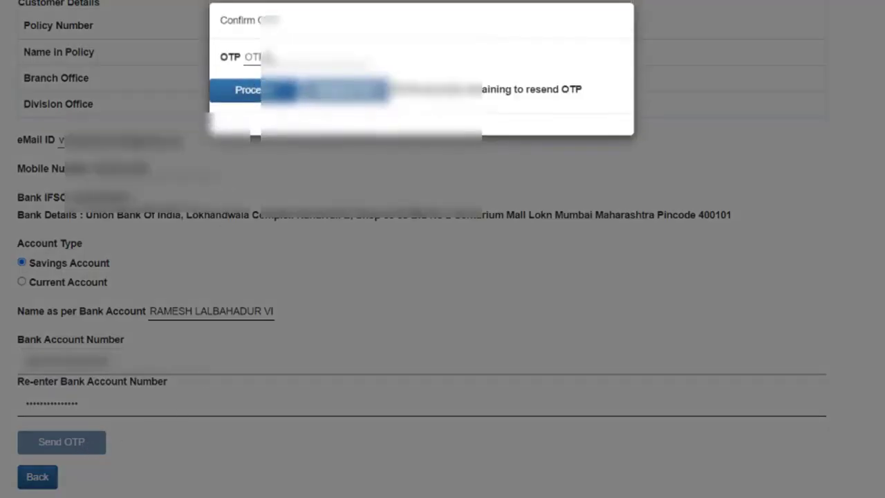
pyautogui.click(267, 58)
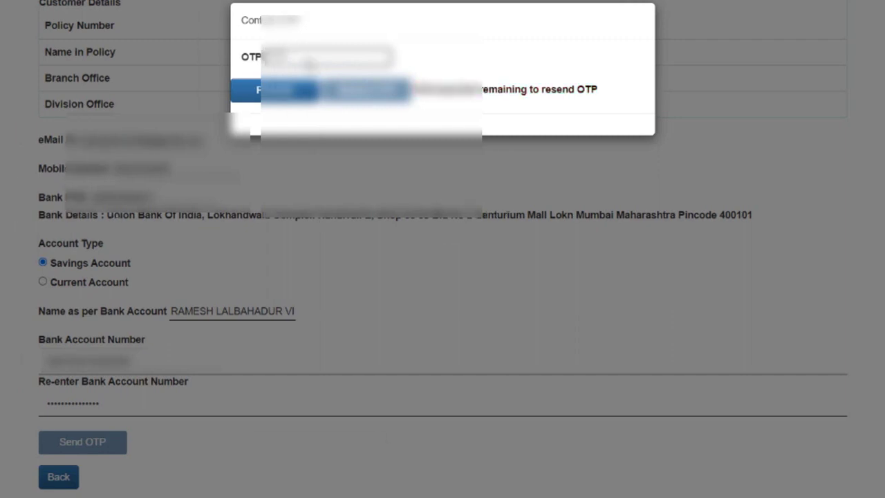
pyautogui.write('1234')
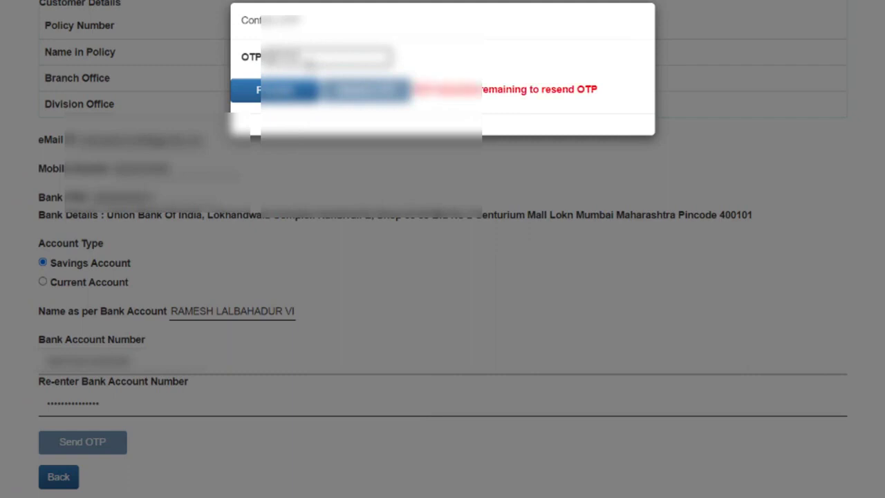
pyautogui.click(299, 91)
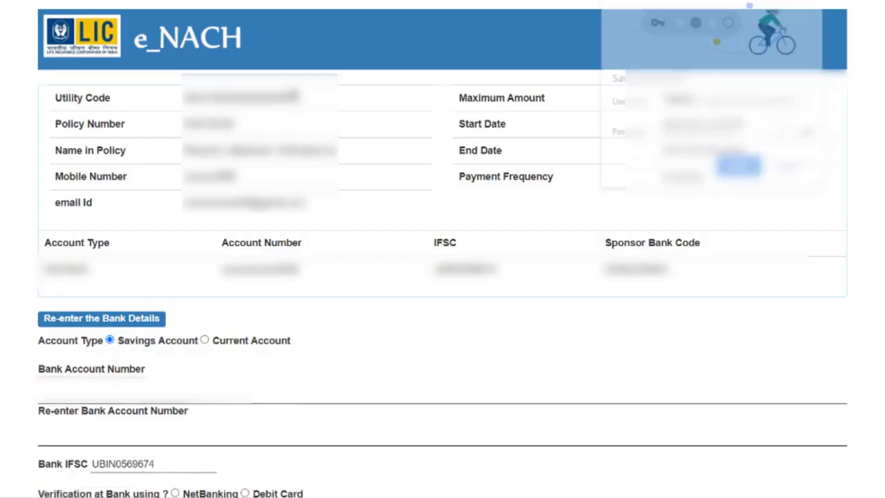
# Decline saving the password, then enter and re-enter the bank account number.
pyautogui.click(790, 168)
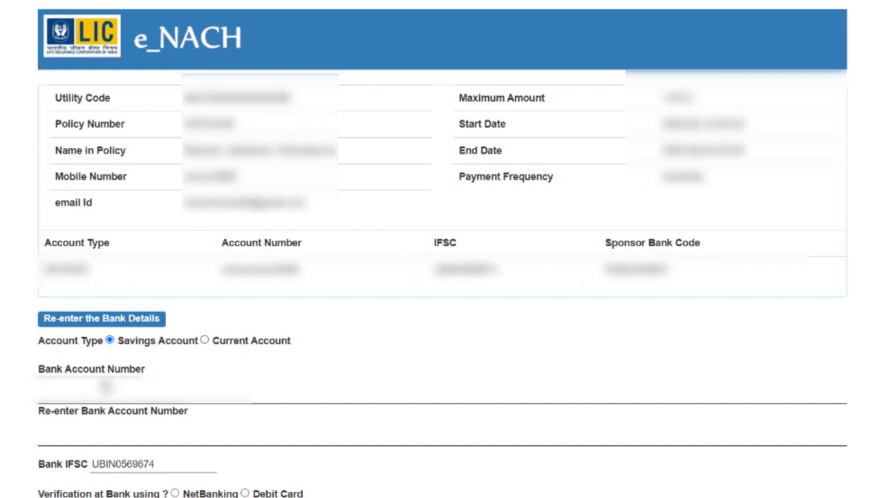
pyautogui.click(106, 397)
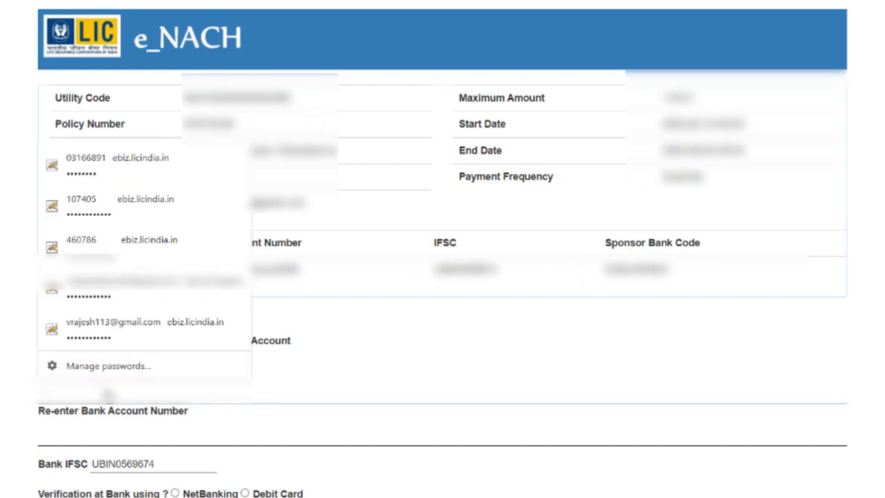
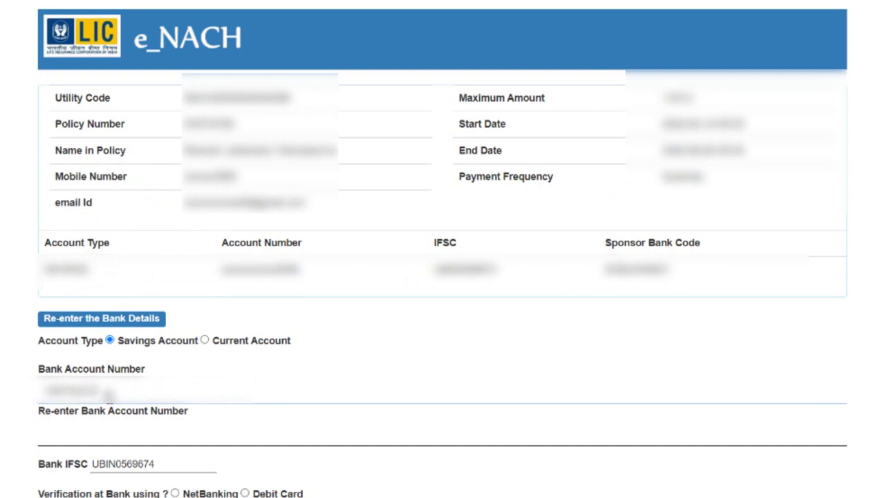
pyautogui.click(72, 437)
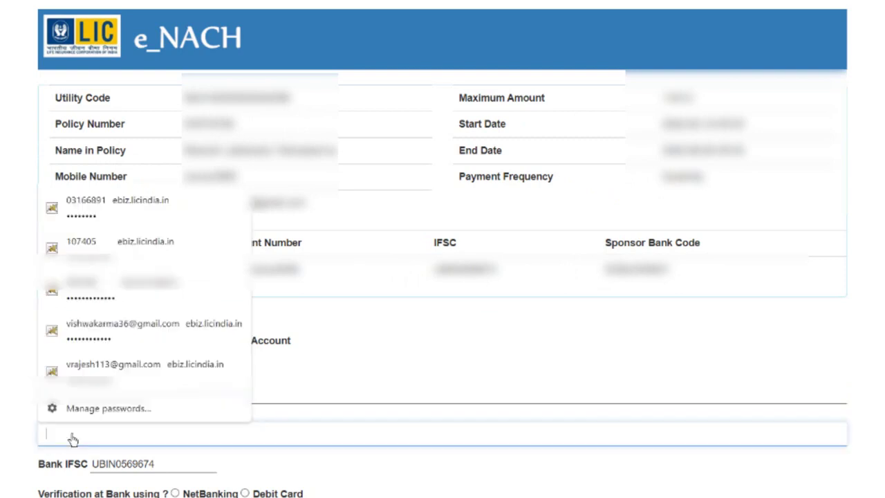
pyautogui.write('•••••••••••••••')
pyautogui.click(261, 456)
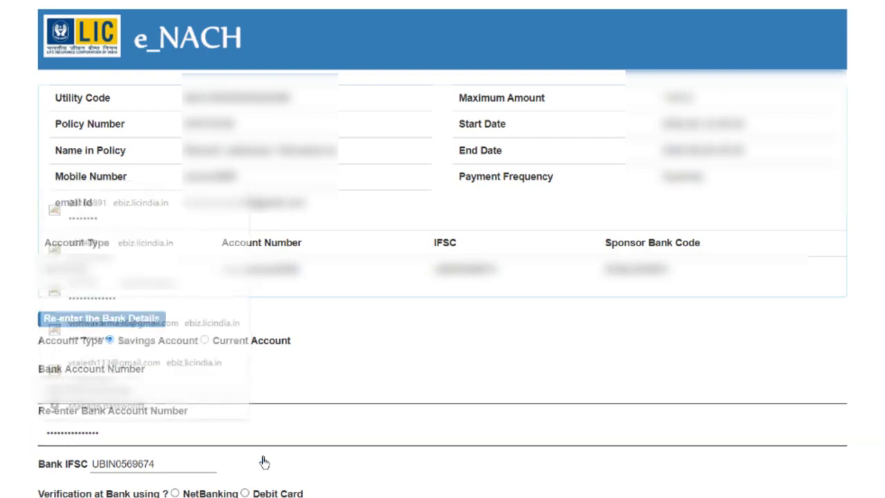
# Select Debit Card under 'Verification at Bank using' and open the Terms & Conditions.
pyautogui.scroll(-1, 271, 462)
pyautogui.scroll(-1, 271, 463)
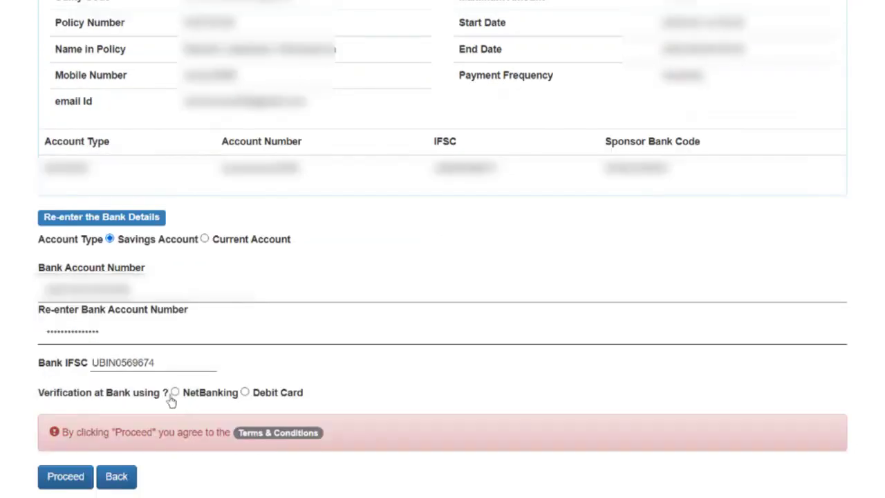
pyautogui.moveTo(41, 400); pyautogui.dragTo(199, 401)
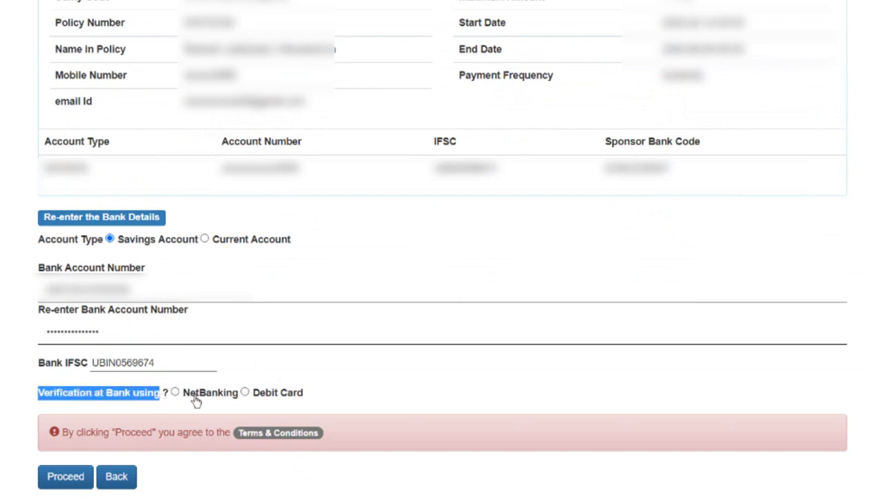
pyautogui.click(245, 393)
pyautogui.click(320, 473)
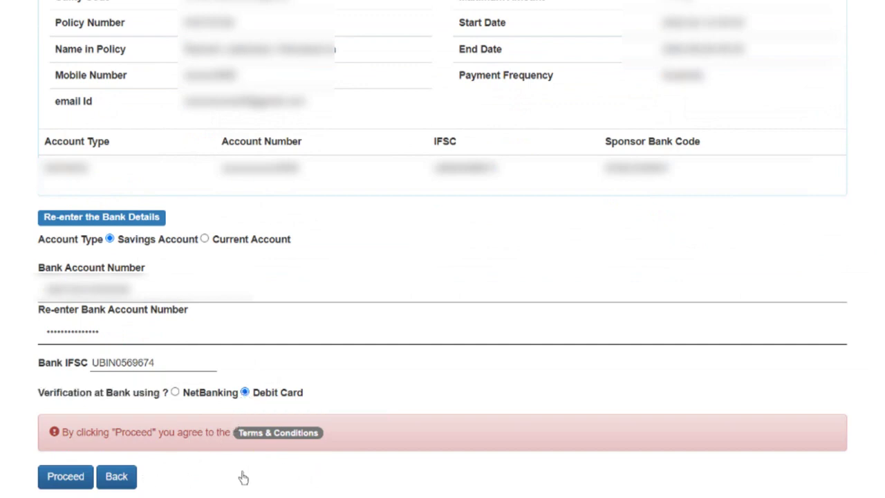
pyautogui.click(281, 434)
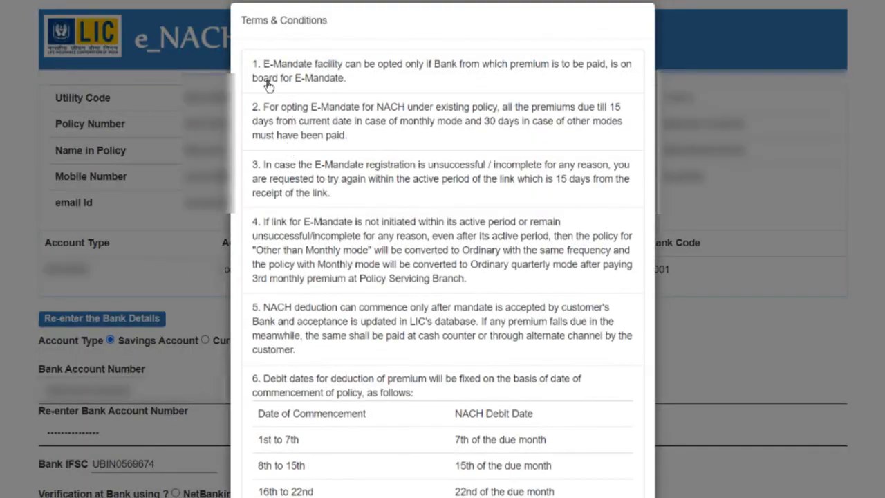
# Read the NACH Terms & Conditions, accept with Ok, and proceed to the Confirmation page.
pyautogui.scroll(-1, 308, 135)
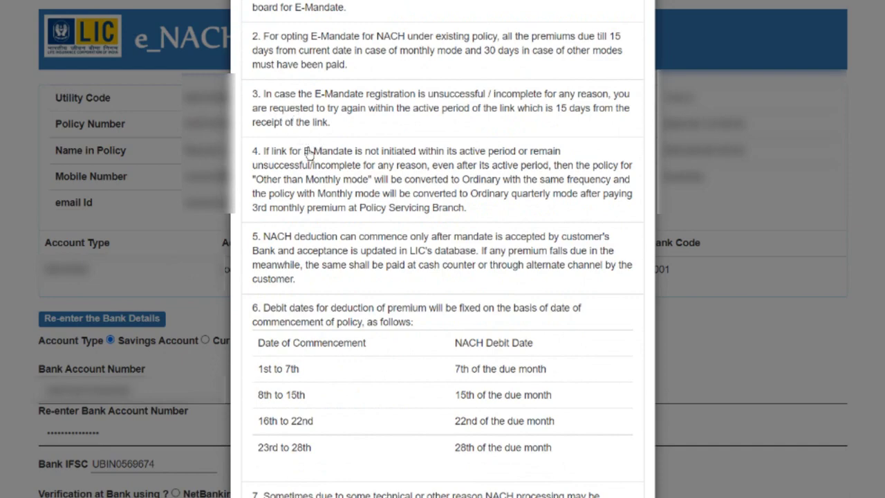
pyautogui.scroll(-2, 305, 221)
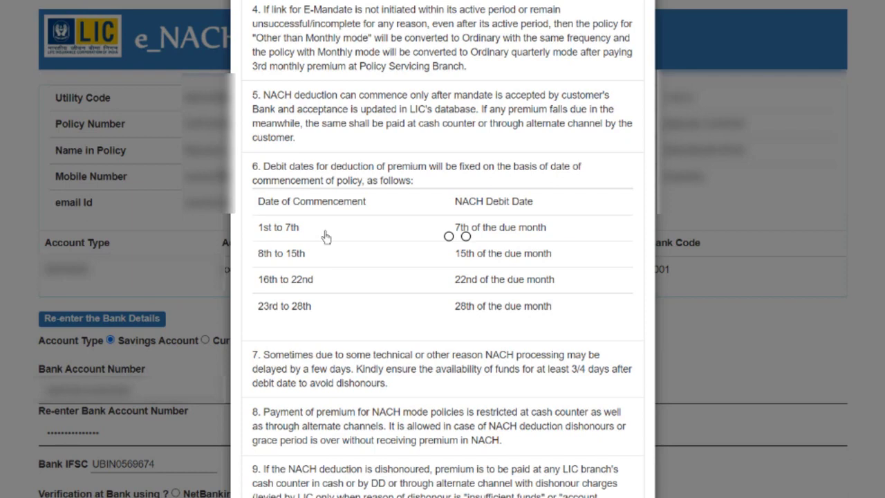
pyautogui.scroll(-3, 327, 238)
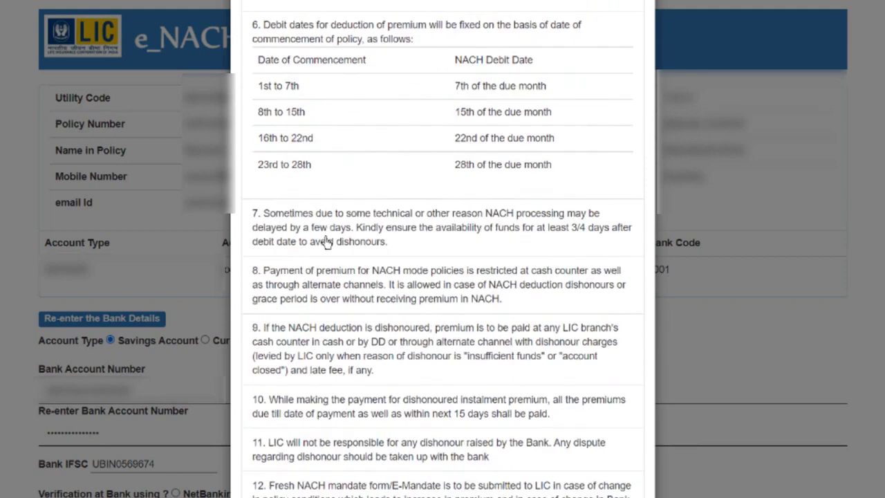
pyautogui.scroll(-2, 326, 242)
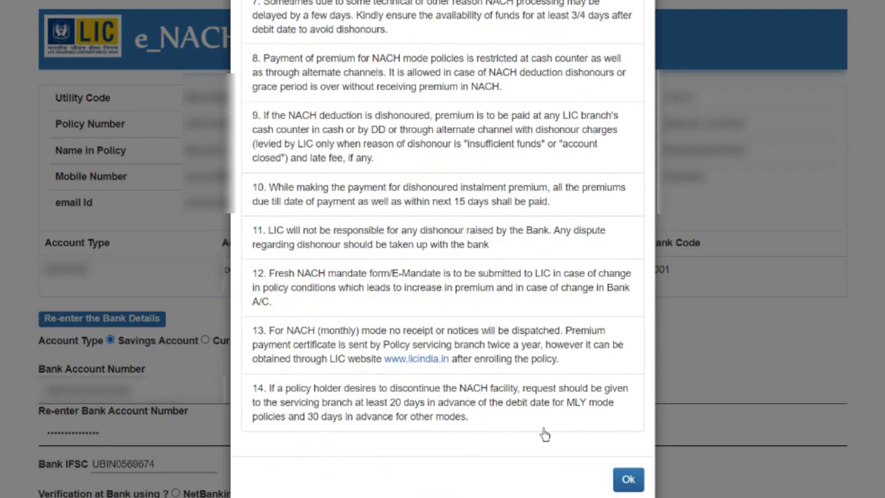
pyautogui.click(629, 491)
pyautogui.scroll(-2, 228, 348)
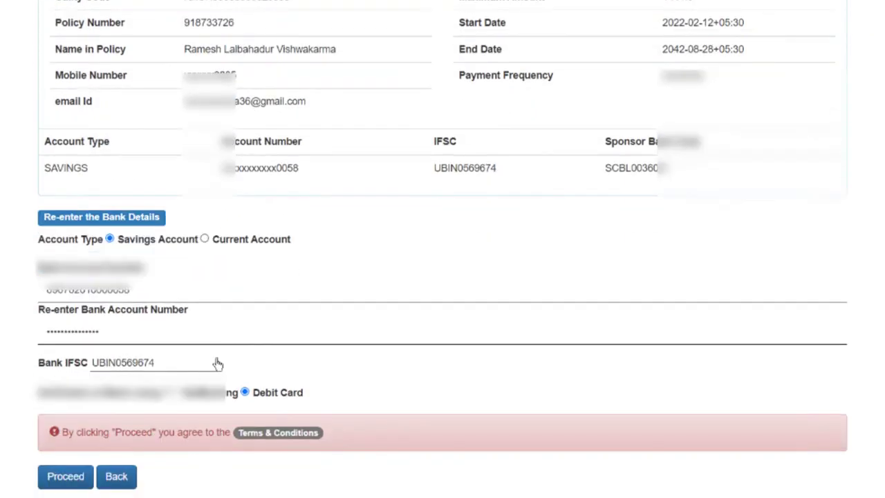
pyautogui.click(66, 488)
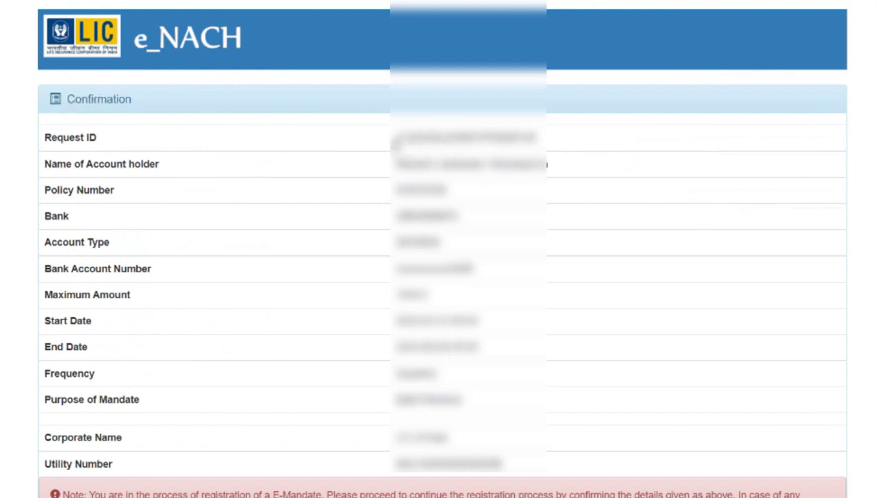
# Select the Request ID, tick the policy ownership declaration, and confirm the mandate details with Yes to Proceed.
pyautogui.moveTo(396, 143); pyautogui.dragTo(552, 139)
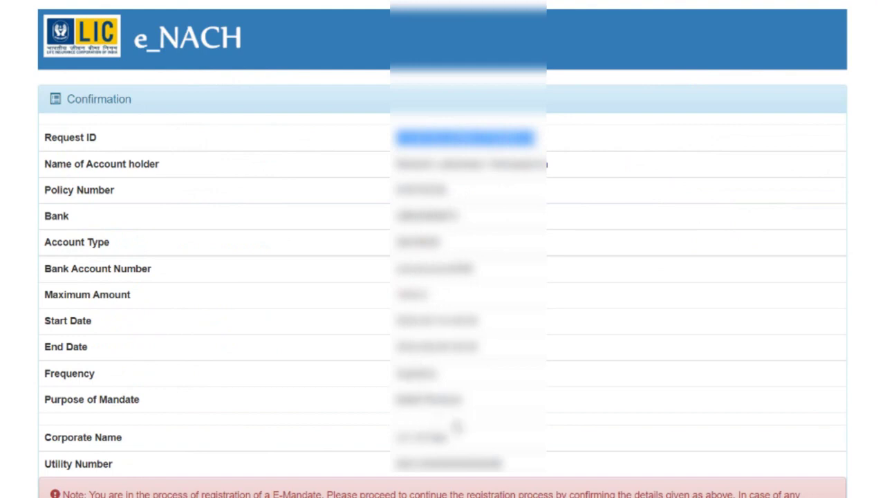
pyautogui.scroll(-2, 390, 423)
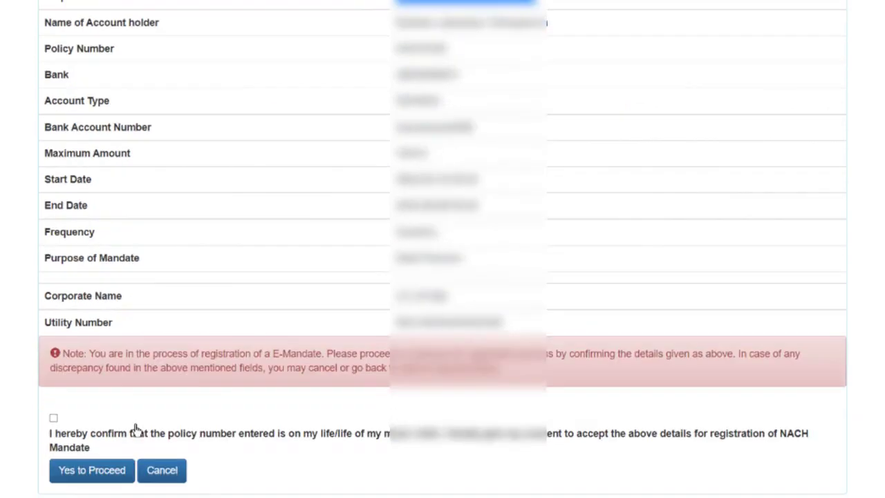
pyautogui.click(54, 419)
pyautogui.scroll(-1, 124, 443)
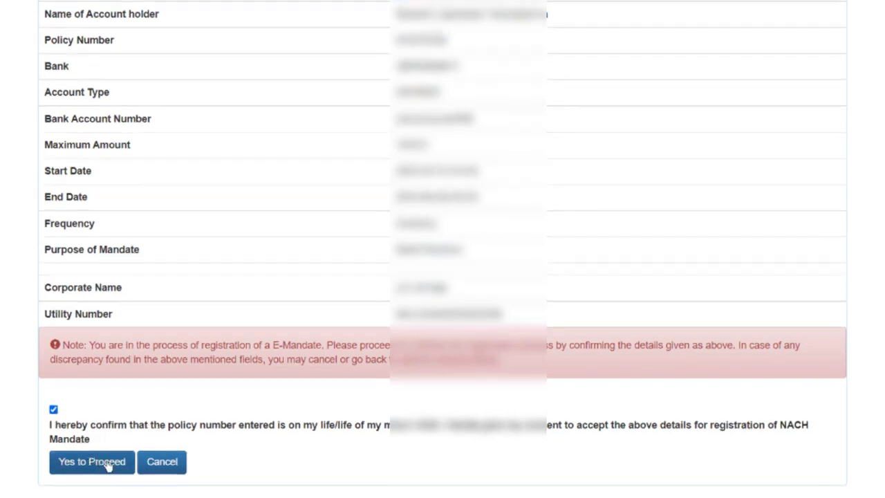
pyautogui.click(92, 462)
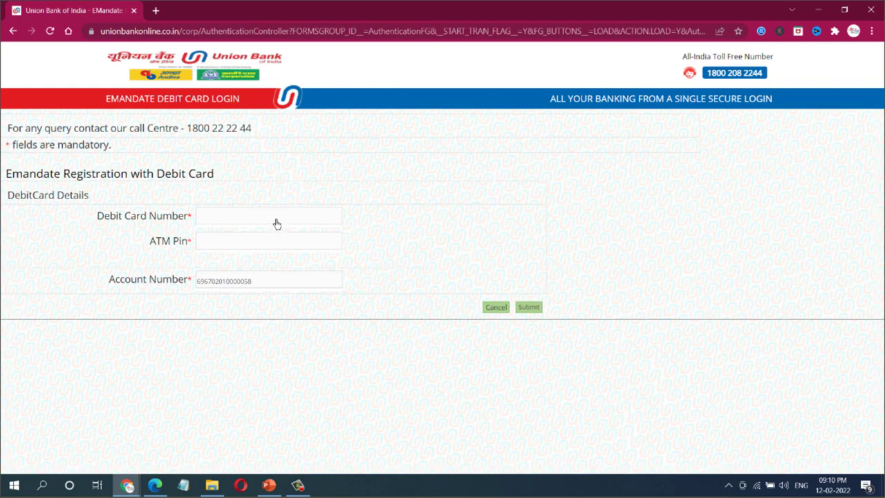
# Enter the Union Bank debit card number and ATM PIN, then submit them.
pyautogui.click(268, 224)
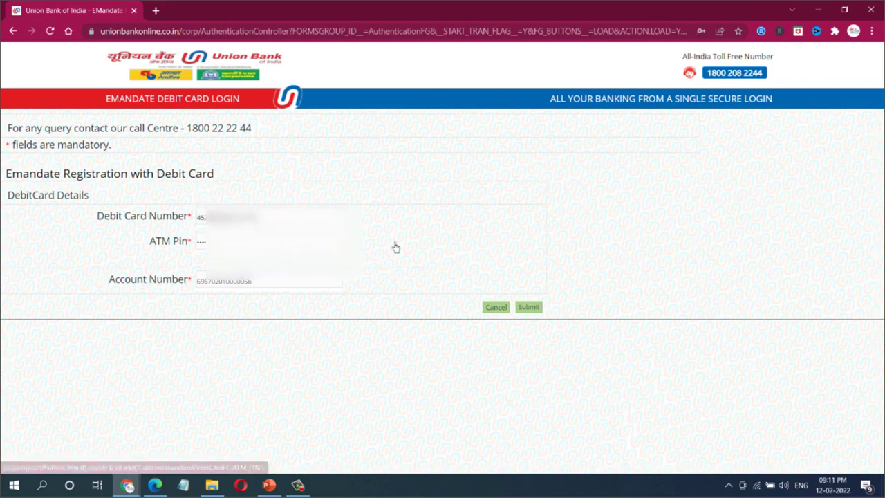
pyautogui.click(527, 308)
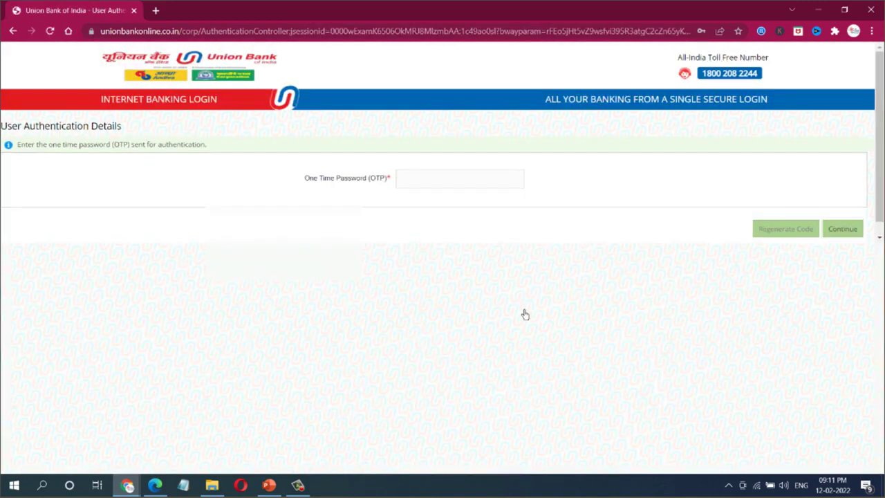
# Enter the six-digit one-time password and continue to verify the mandate.
pyautogui.click(421, 182)
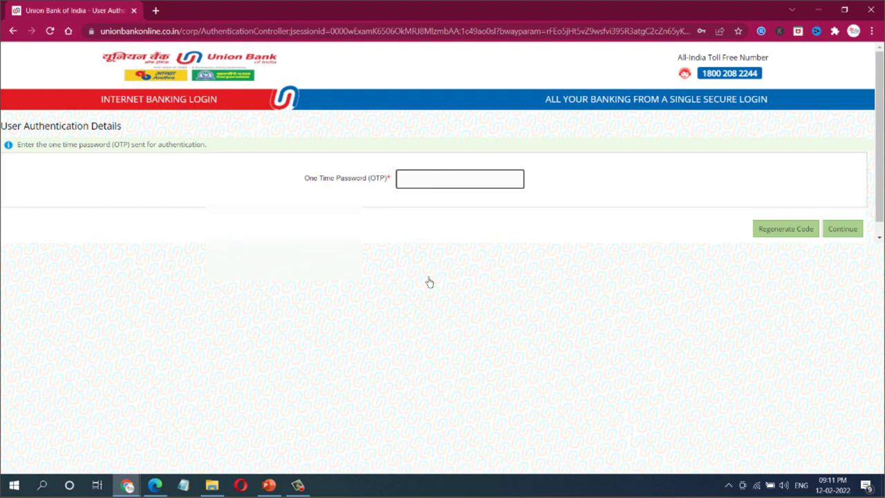
pyautogui.write('******')
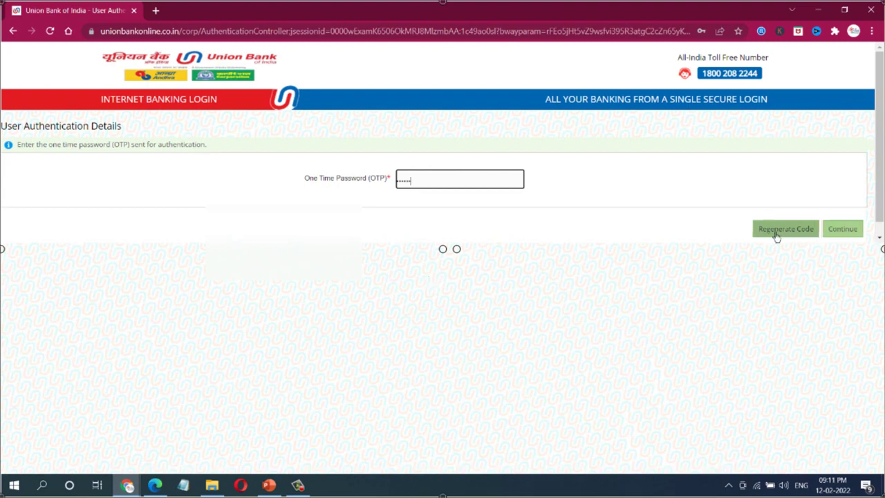
pyautogui.click(835, 234)
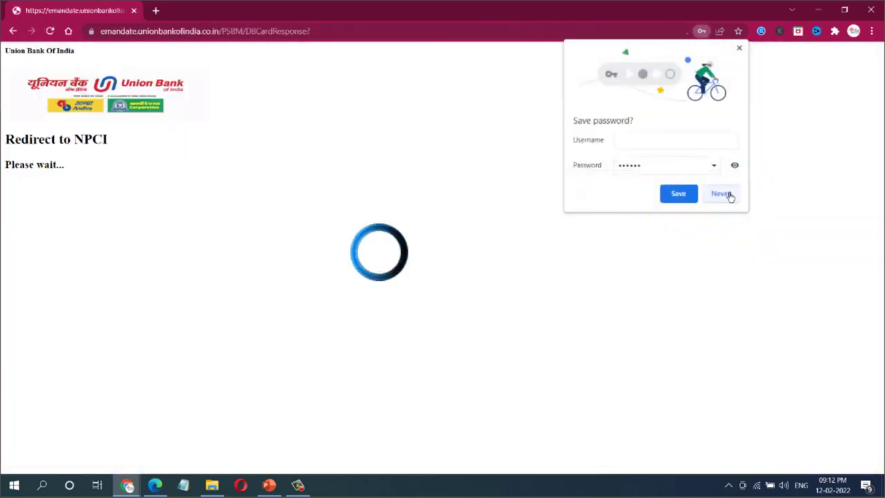
# Decline Chrome's password saving, then follow the Here link back to the LIC merchant site.
pyautogui.click(726, 197)
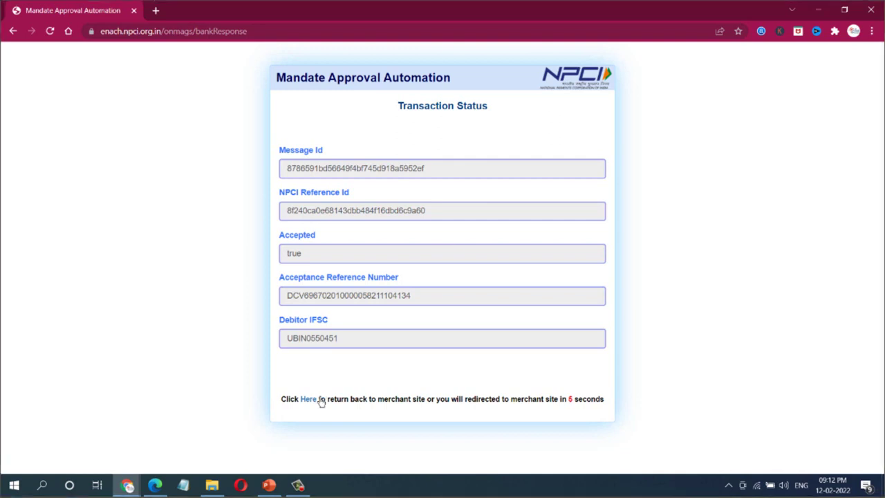
pyautogui.click(311, 400)
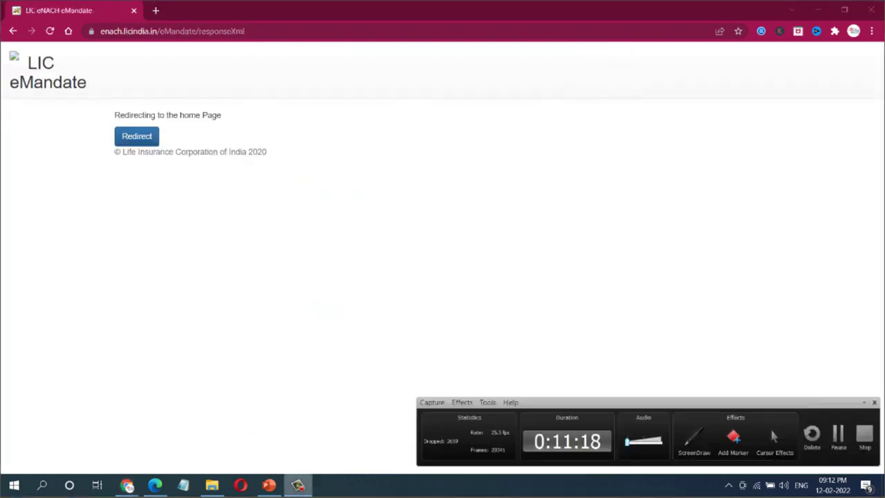
# Redirect to the LIC Success page, review the UMRN, then go back to the mandate form.
pyautogui.click(145, 141)
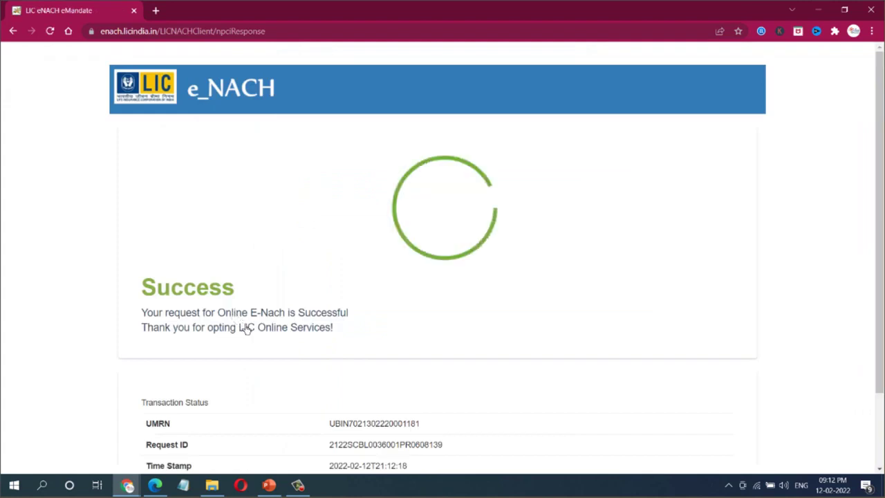
pyautogui.scroll(-2, 298, 256)
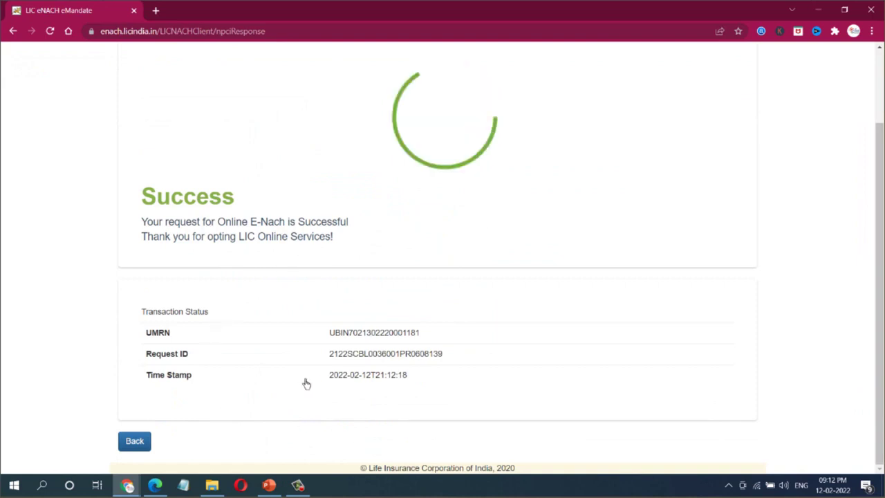
pyautogui.click(134, 441)
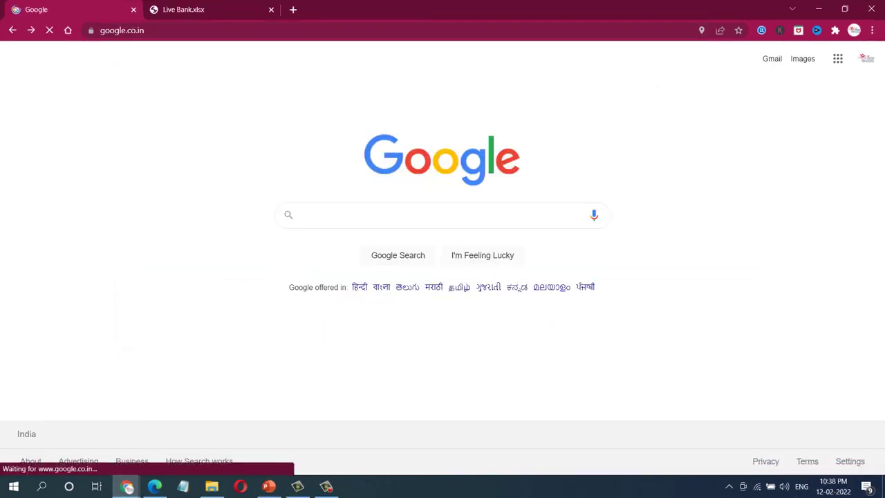
# Search Google for 'Bank under enach' and open NPCI's Live Banks in API E-Mandate PDF.
pyautogui.click(337, 214)
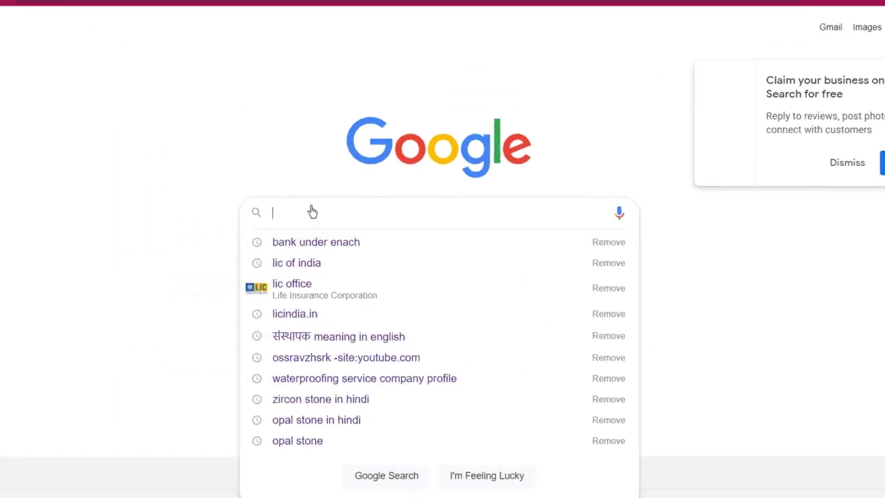
pyautogui.write('Ban')
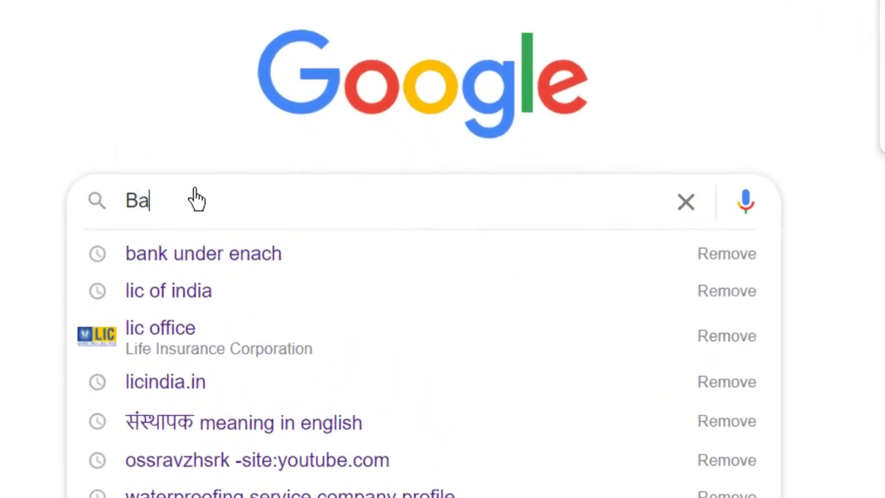
pyautogui.write('k under enach')
pyautogui.press('Return')
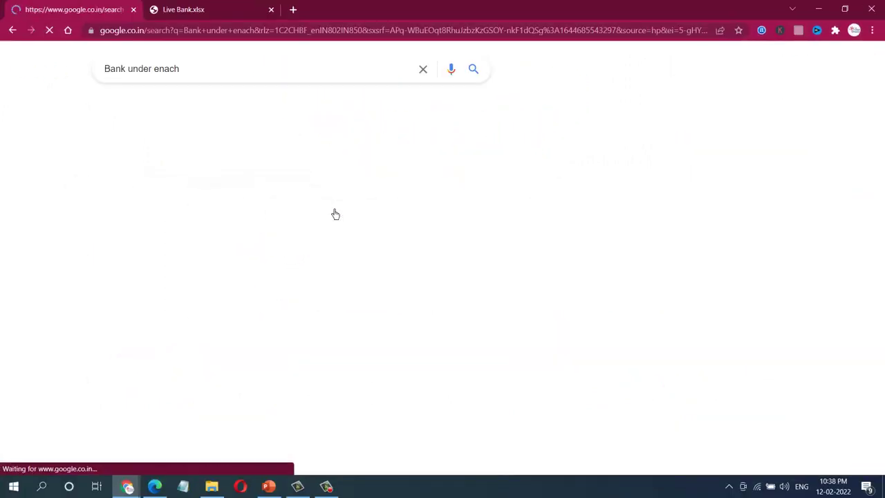
pyautogui.scroll(-3, 222, 293)
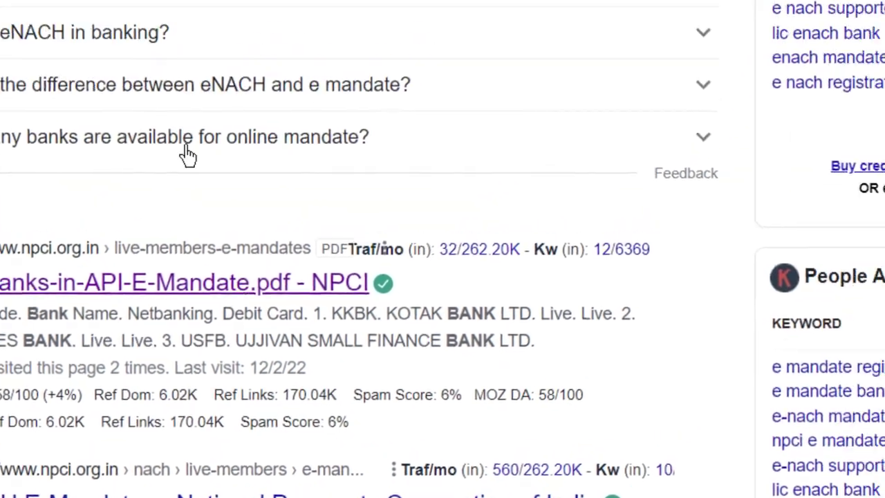
pyautogui.click(183, 282)
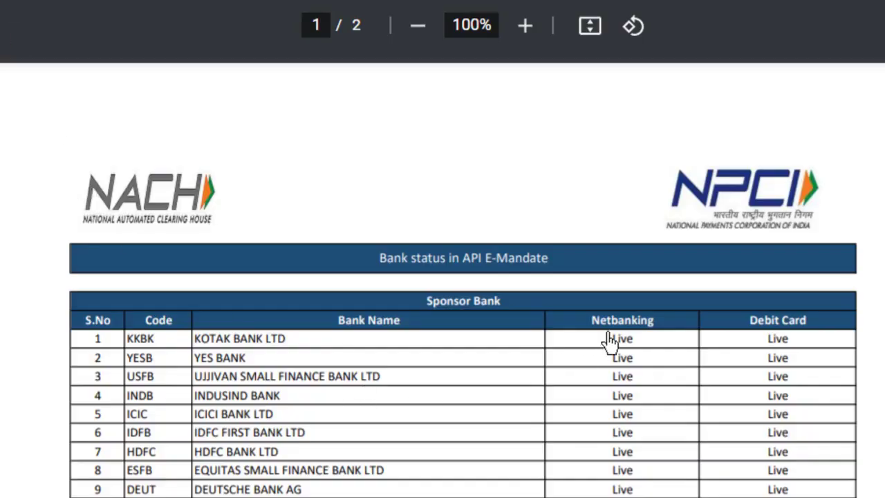
# Scroll through both pages of the PDF's Sponsor Bank and Destination Bank tables.
pyautogui.scroll(-2, 208, 394)
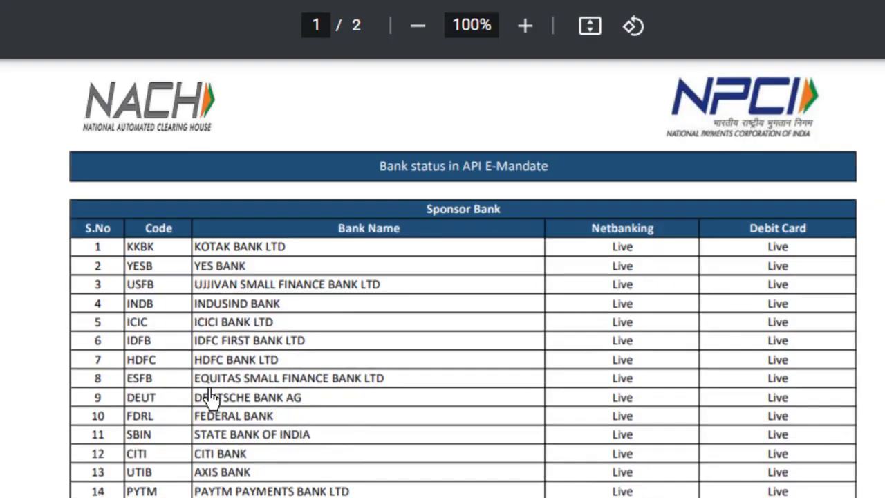
pyautogui.scroll(-1, 211, 400)
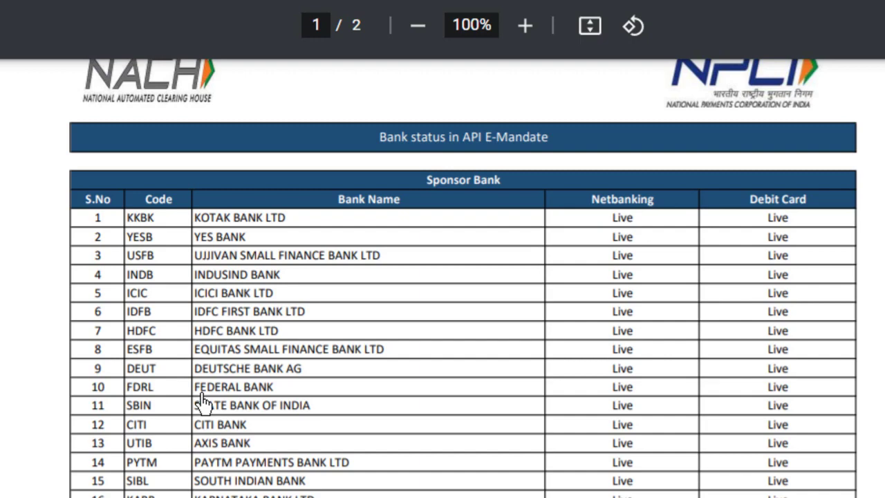
pyautogui.scroll(-5, 277, 482)
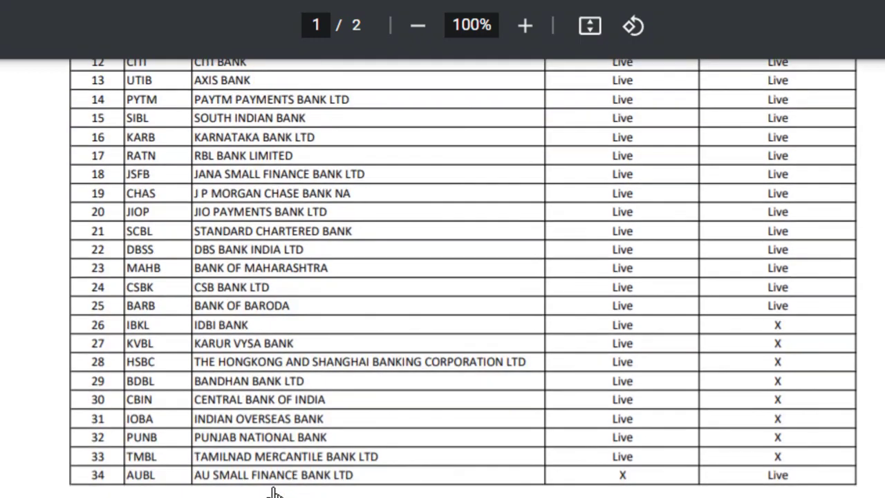
pyautogui.scroll(-3, 275, 492)
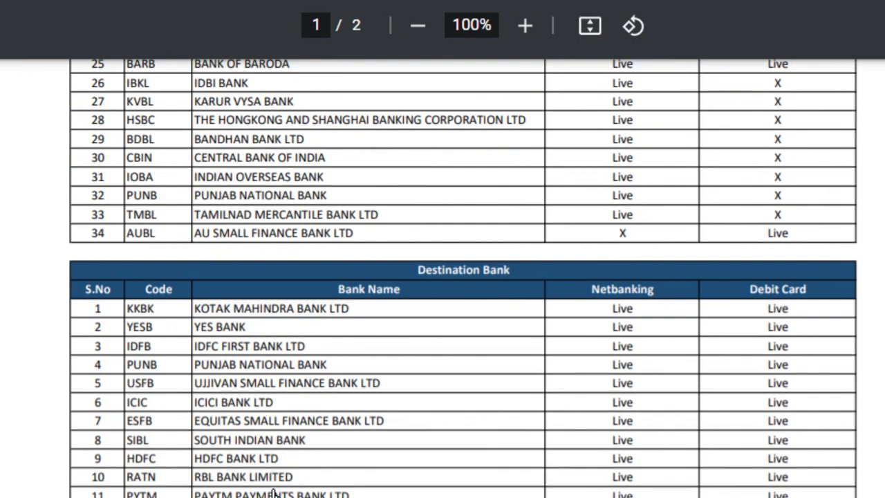
pyautogui.scroll(-3, 274, 493)
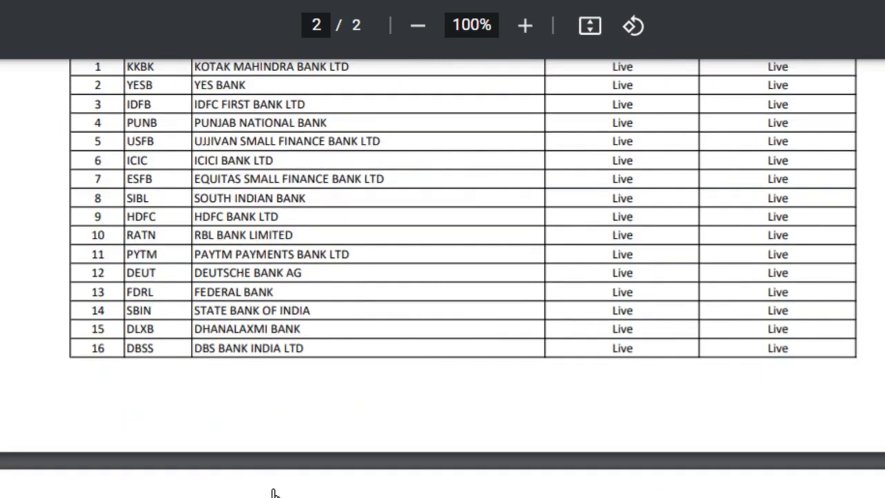
pyautogui.scroll(-5, 275, 493)
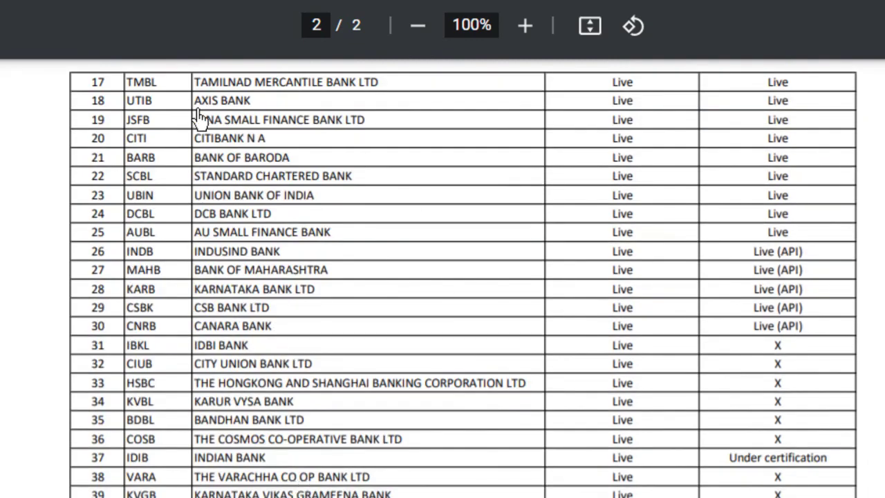
pyautogui.scroll(10, 340, 381)
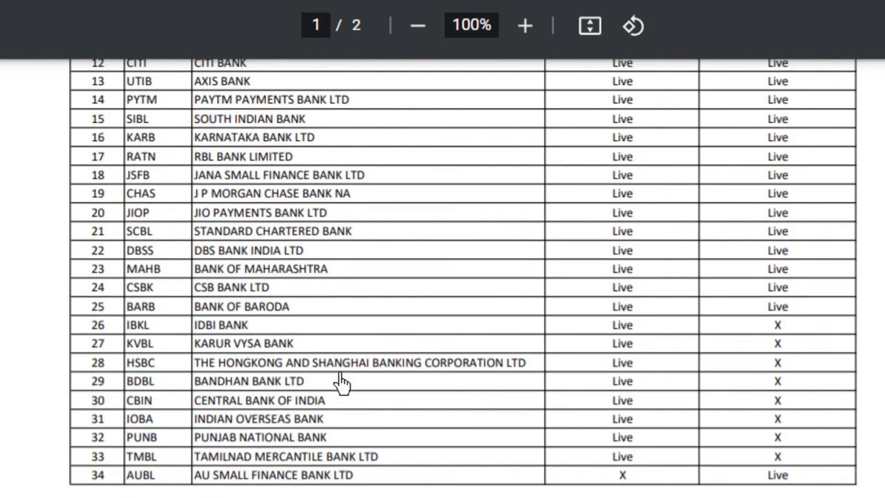